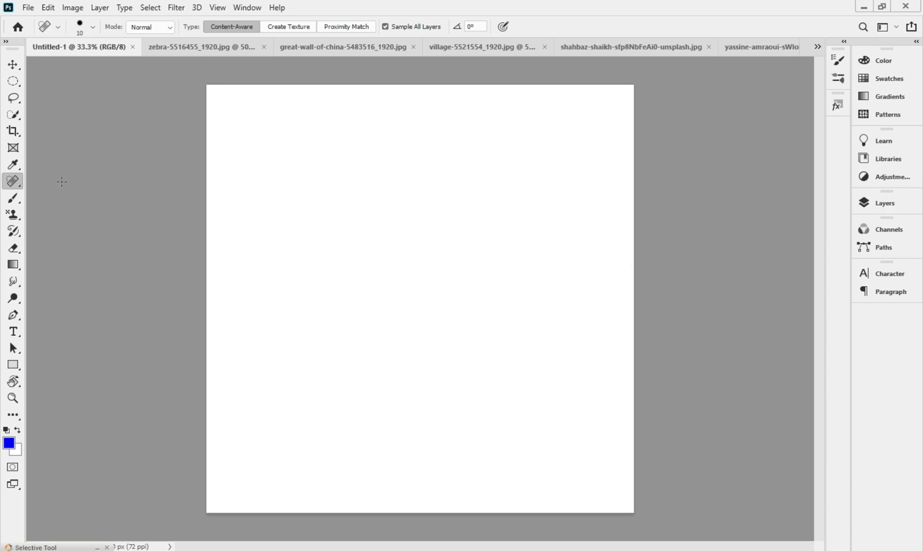
- In the zebra photo, remove the leftmost zebra with the Patch tool, using the grass to its right as replacement
{"action": "right_click", "coordinate": [16, 183]}
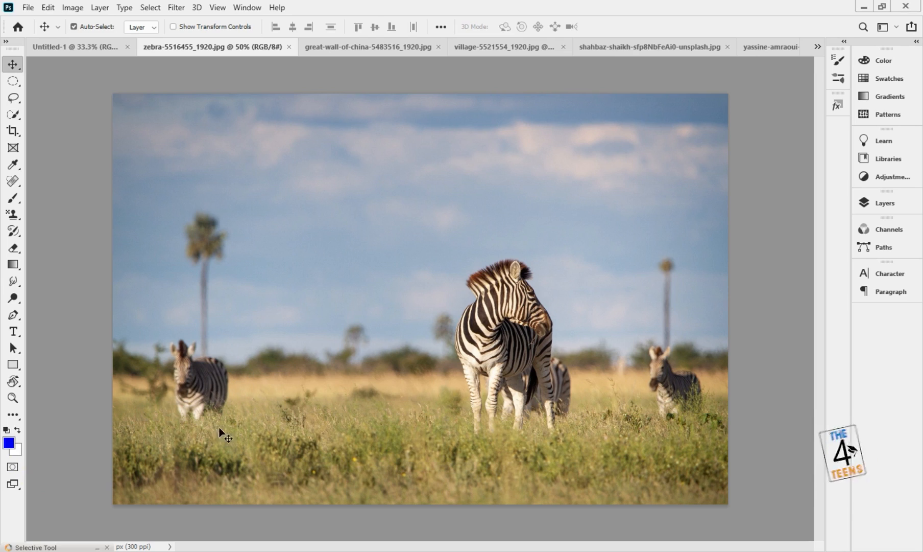
{"action": "left_click", "coordinate": [15, 185]}
{"action": "left_click", "coordinate": [64, 204]}
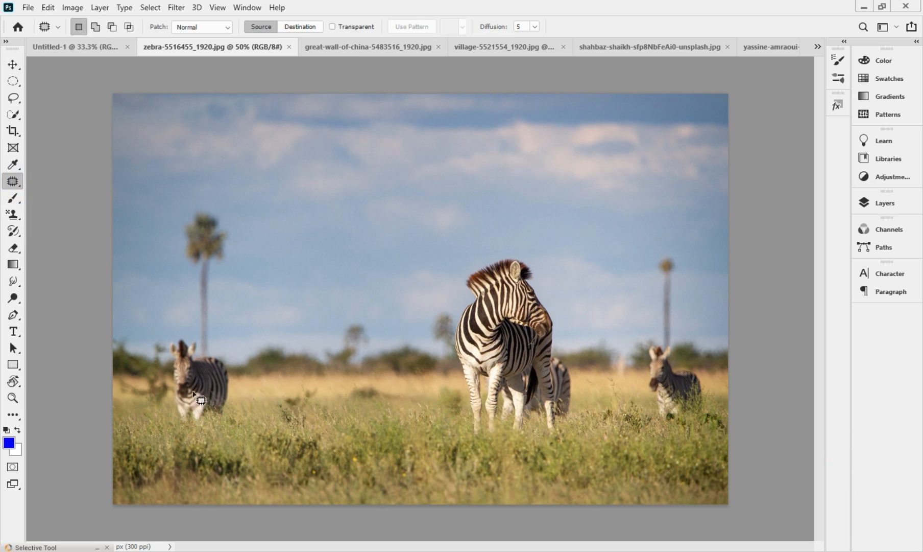
{"action": "mouse_move", "coordinate": [170, 418]}
{"action": "left_mouse_down"}
{"action": "mouse_move", "coordinate": [221, 429]}
{"action": "mouse_move", "coordinate": [234, 402]}
{"action": "mouse_move", "coordinate": [234, 367]}
{"action": "mouse_move", "coordinate": [199, 351]}
{"action": "mouse_move", "coordinate": [195, 337]}
{"action": "mouse_move", "coordinate": [168, 341]}
{"action": "mouse_move", "coordinate": [176, 429]}
{"action": "left_mouse_up"}
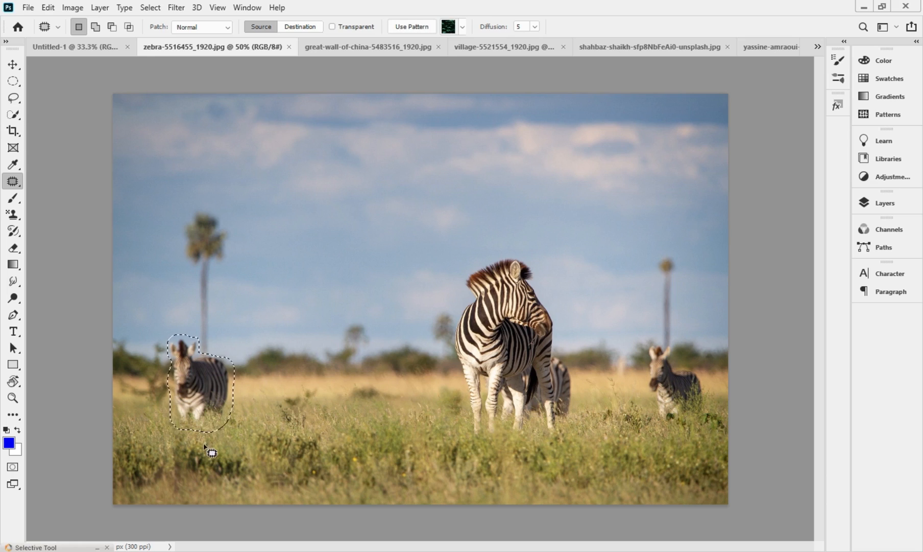
{"action": "left_click_drag", "start_coordinate": [198, 393], "coordinate": [321, 394]}
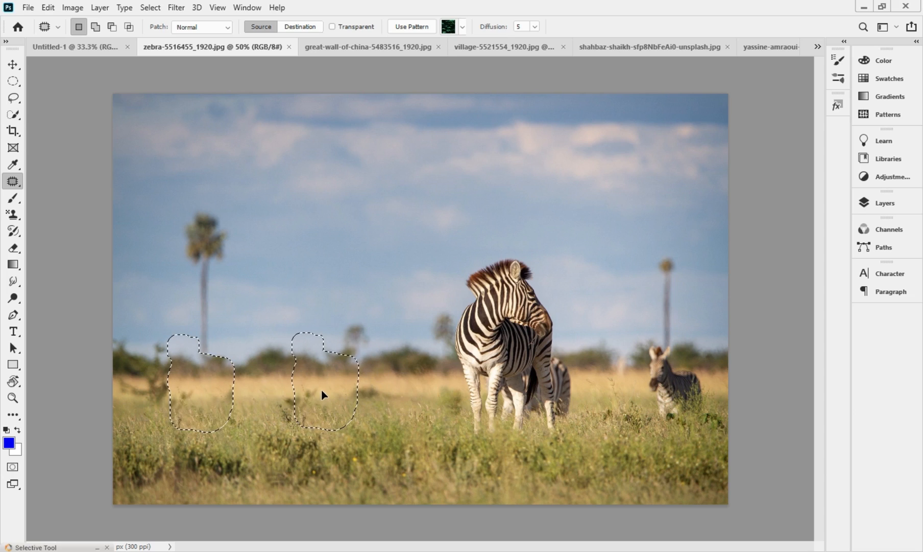
{"action": "left_click_drag", "start_coordinate": [322, 389], "coordinate": [330, 394]}
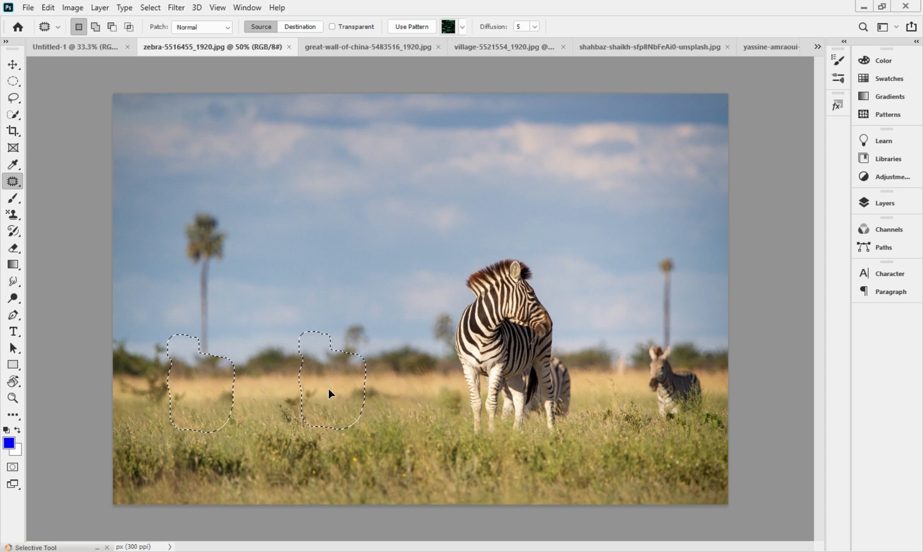
{"action": "left_click_drag", "start_coordinate": [329, 389], "coordinate": [333, 394]}
{"action": "left_click", "coordinate": [292, 313]}
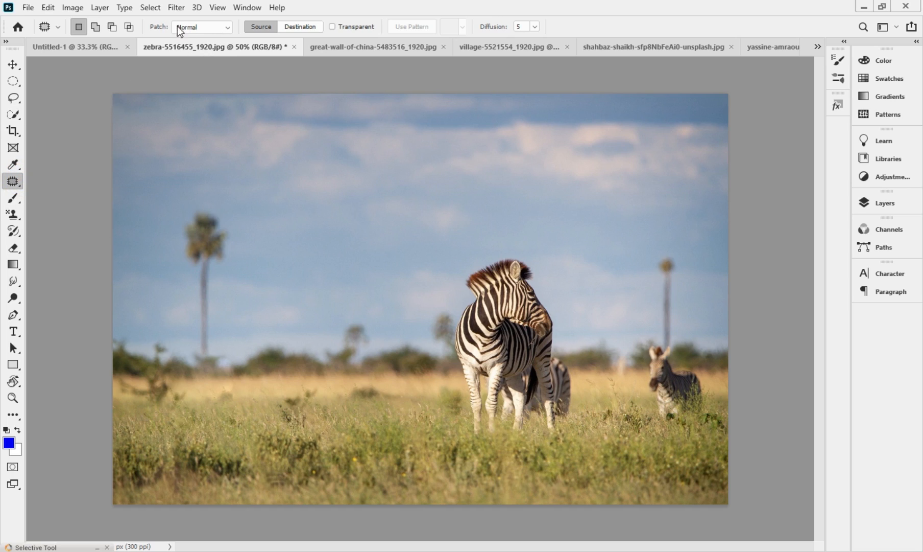
- Keep the patch mode on Normal and retouch a small spot of grass where the removed zebra stood
{"action": "left_click", "coordinate": [212, 30]}
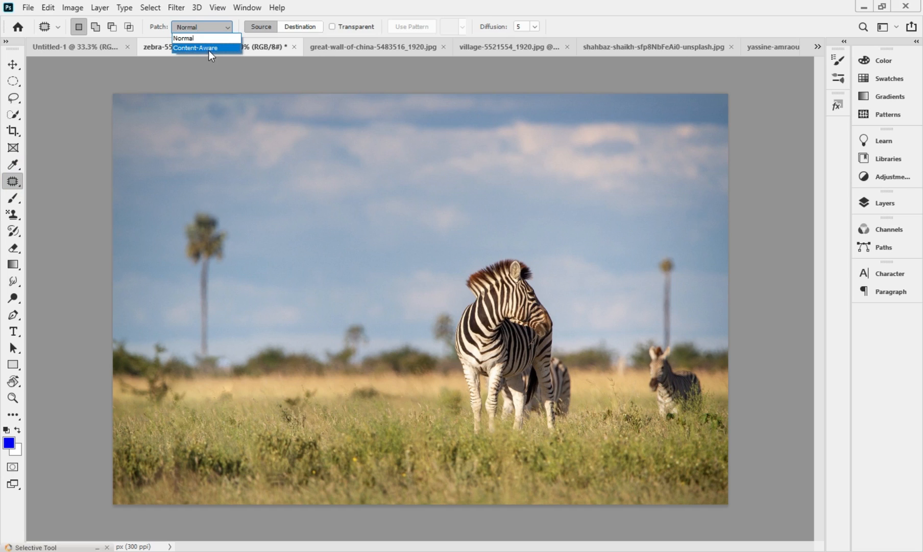
{"action": "left_click", "coordinate": [203, 27]}
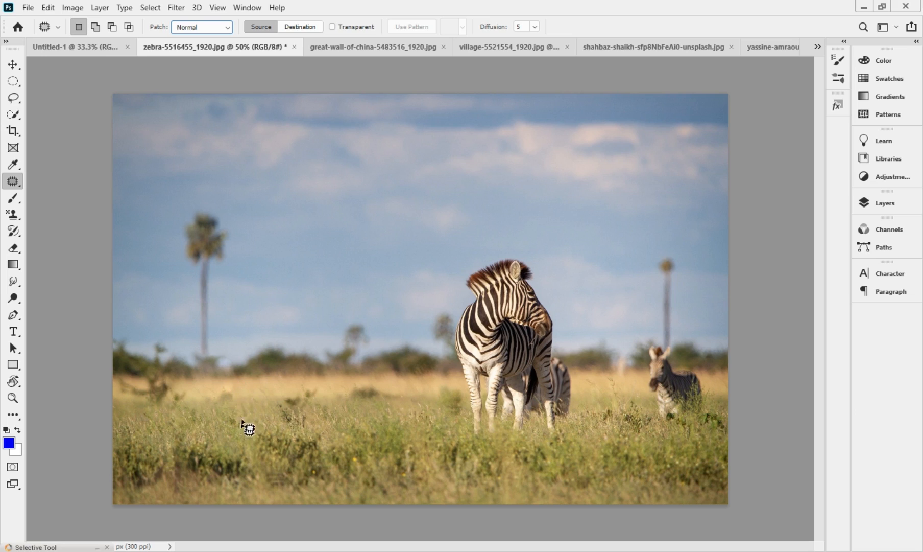
{"action": "mouse_move", "coordinate": [236, 393]}
{"action": "left_mouse_down"}
{"action": "mouse_move", "coordinate": [211, 397]}
{"action": "mouse_move", "coordinate": [220, 411]}
{"action": "mouse_move", "coordinate": [232, 407]}
{"action": "mouse_move", "coordinate": [236, 390]}
{"action": "mouse_move", "coordinate": [234, 409]}
{"action": "mouse_move", "coordinate": [257, 396]}
{"action": "left_mouse_up"}
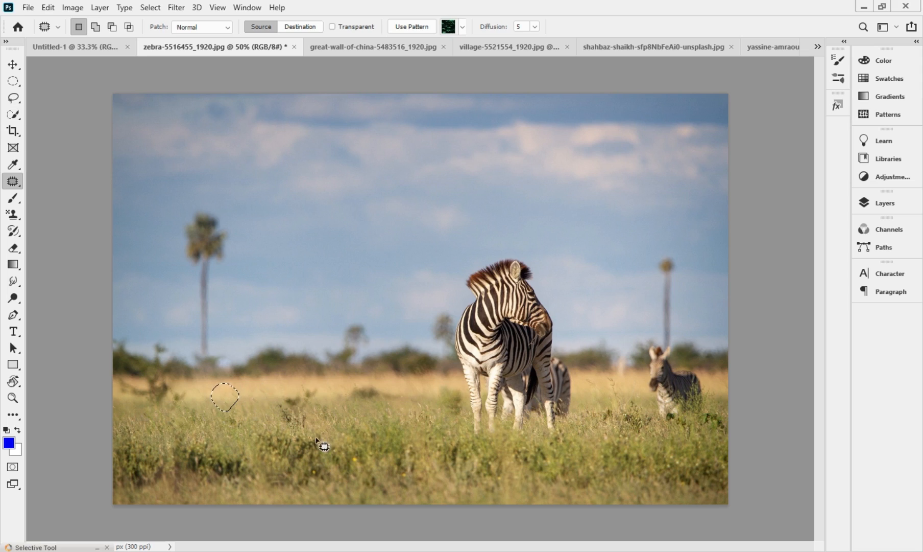
{"action": "left_click", "coordinate": [286, 391]}
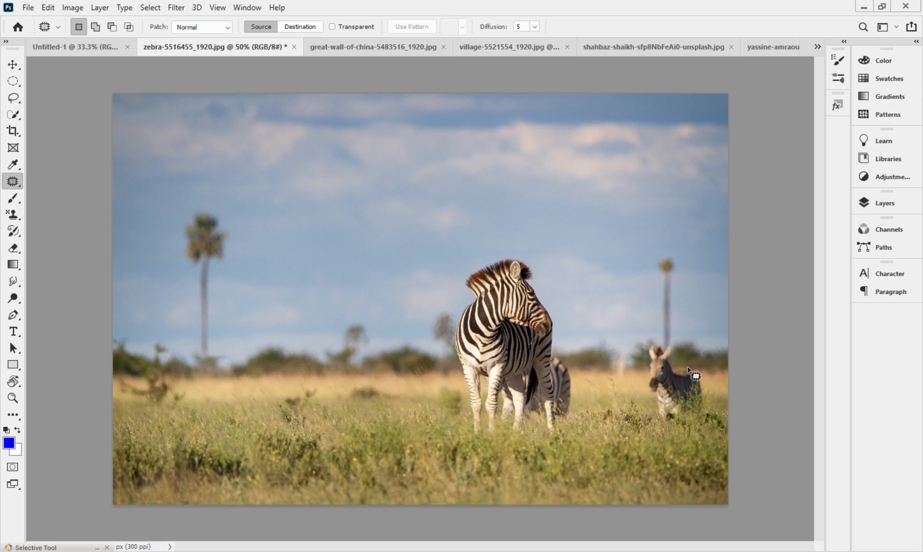
- Patch out the rightmost zebra with the grass to its left and clean up the leftover bright spot near the photo's edge
{"action": "mouse_move", "coordinate": [655, 428]}
{"action": "left_mouse_down"}
{"action": "mouse_move", "coordinate": [713, 428]}
{"action": "mouse_move", "coordinate": [714, 378]}
{"action": "left_mouse_up"}
{"action": "mouse_move", "coordinate": [677, 366]}
{"action": "left_mouse_down"}
{"action": "mouse_move", "coordinate": [674, 349]}
{"action": "mouse_move", "coordinate": [648, 368]}
{"action": "mouse_move", "coordinate": [644, 397]}
{"action": "mouse_move", "coordinate": [662, 434]}
{"action": "mouse_move", "coordinate": [645, 409]}
{"action": "mouse_move", "coordinate": [614, 407]}
{"action": "mouse_move", "coordinate": [618, 416]}
{"action": "left_mouse_up"}
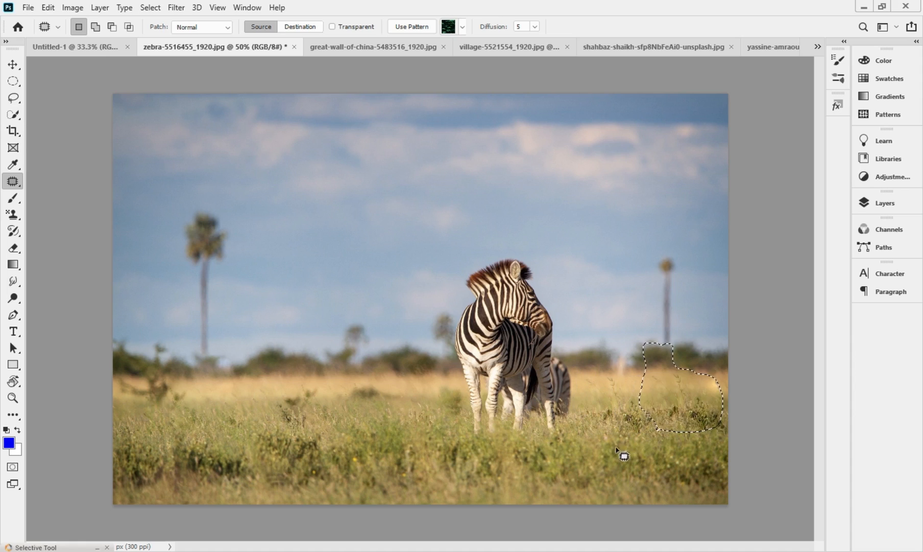
{"action": "left_click", "coordinate": [614, 452]}
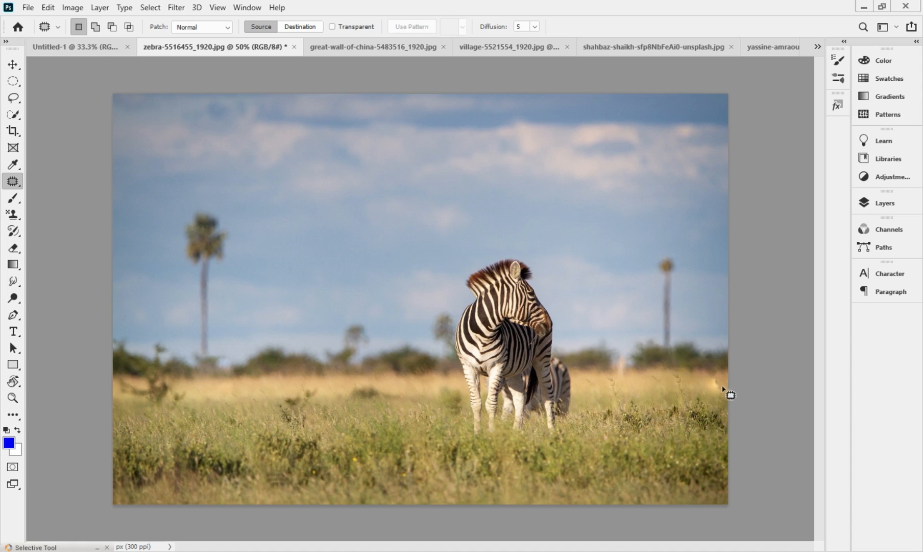
{"action": "mouse_move", "coordinate": [723, 368]}
{"action": "left_mouse_down"}
{"action": "mouse_move", "coordinate": [712, 372]}
{"action": "mouse_move", "coordinate": [716, 399]}
{"action": "mouse_move", "coordinate": [734, 392]}
{"action": "mouse_move", "coordinate": [717, 380]}
{"action": "mouse_move", "coordinate": [719, 390]}
{"action": "mouse_move", "coordinate": [696, 386]}
{"action": "mouse_move", "coordinate": [710, 387]}
{"action": "left_mouse_up"}
{"action": "left_click", "coordinate": [530, 381]}
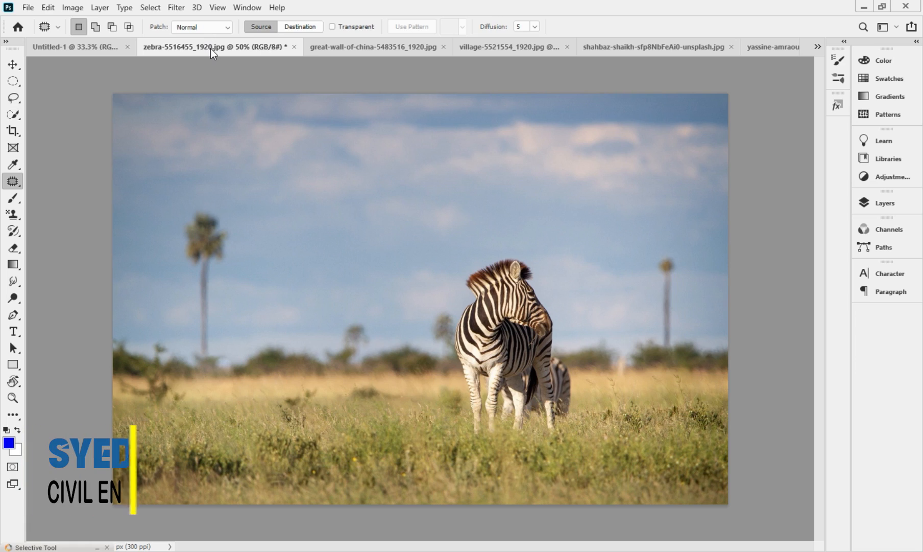
- Switch to the great-wall-of-china-5483516_1920.jpg document
{"action": "left_click", "coordinate": [390, 47]}
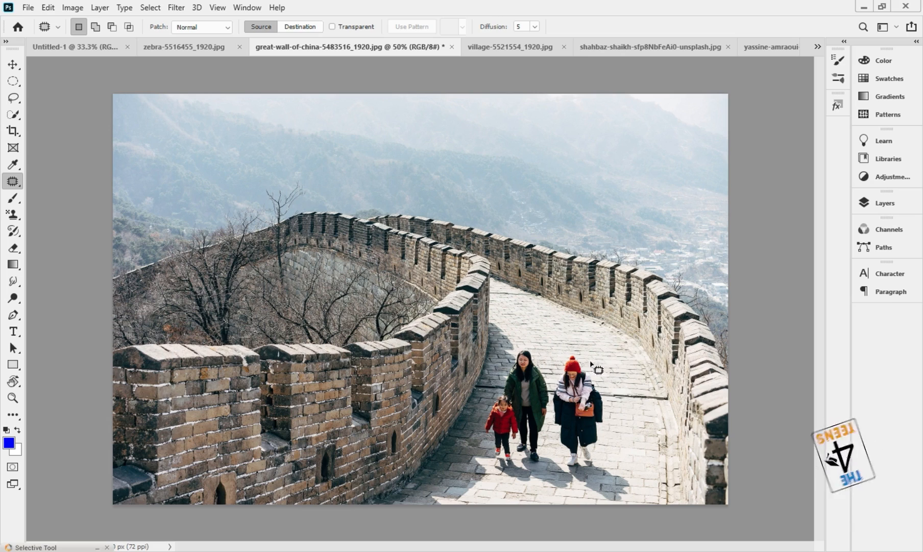
- Try to patch out the head of the woman in the red hat with nearby pavement in Normal mode
{"action": "mouse_move", "coordinate": [586, 363]}
{"action": "left_mouse_down"}
{"action": "mouse_move", "coordinate": [576, 349]}
{"action": "mouse_move", "coordinate": [563, 355]}
{"action": "mouse_move", "coordinate": [554, 391]}
{"action": "mouse_move", "coordinate": [575, 399]}
{"action": "mouse_move", "coordinate": [604, 389]}
{"action": "mouse_move", "coordinate": [585, 364]}
{"action": "mouse_move", "coordinate": [629, 385]}
{"action": "left_mouse_up"}
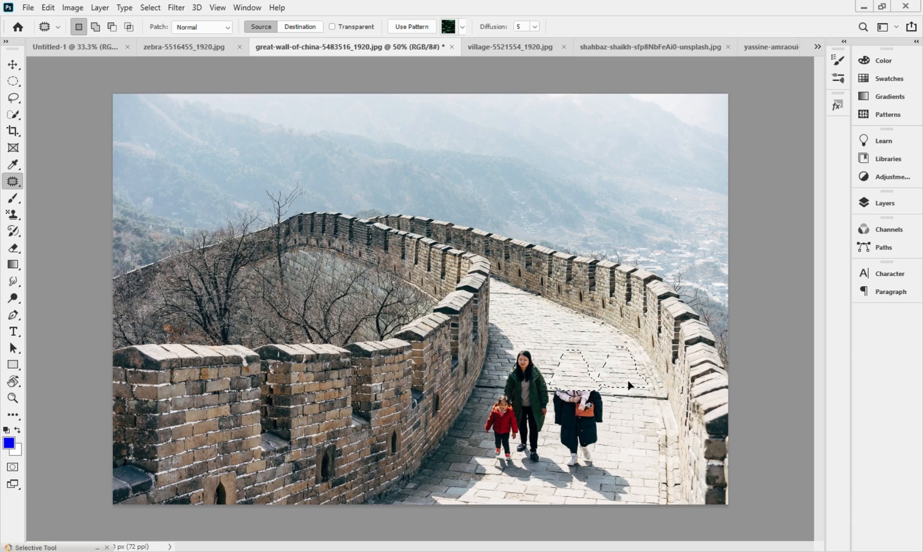
{"action": "left_click_drag", "start_coordinate": [629, 381], "coordinate": [628, 381]}
{"action": "left_click", "coordinate": [622, 384]}
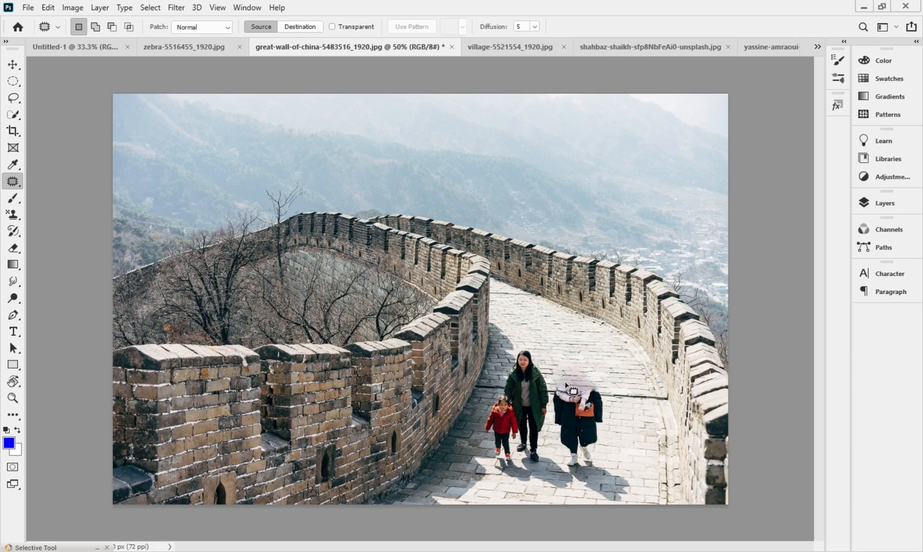
{"action": "left_click_drag", "start_coordinate": [566, 382], "coordinate": [562, 375]}
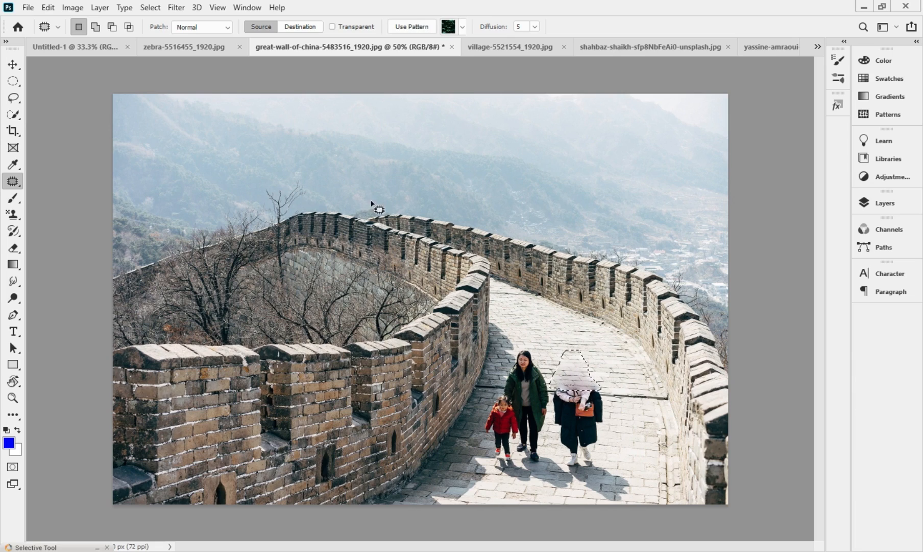
- Set the patch mode to Content-Aware and replace the head of the woman in the red hat with the pavement beside it
{"action": "left_click", "coordinate": [212, 27]}
{"action": "left_click", "coordinate": [214, 48]}
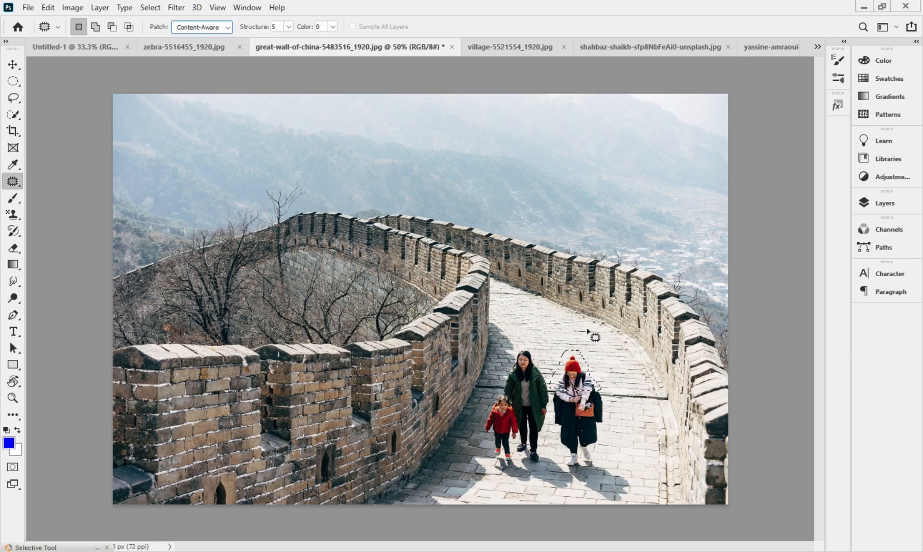
{"action": "left_click_drag", "start_coordinate": [576, 377], "coordinate": [609, 374]}
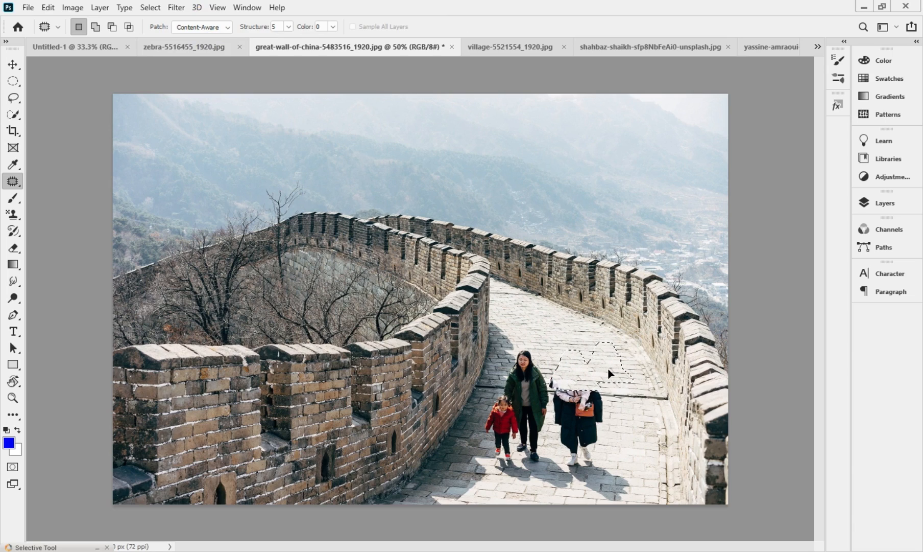
{"action": "left_click_drag", "start_coordinate": [611, 368], "coordinate": [609, 374]}
{"action": "key", "text": "ctrl+d"}
- Patch out the woman's shoulders, bag and dark coat with the pavement to the right of her
{"action": "mouse_move", "coordinate": [559, 398]}
{"action": "left_mouse_down"}
{"action": "mouse_move", "coordinate": [607, 410]}
{"action": "mouse_move", "coordinate": [613, 400]}
{"action": "mouse_move", "coordinate": [602, 388]}
{"action": "mouse_move", "coordinate": [586, 402]}
{"action": "mouse_move", "coordinate": [637, 406]}
{"action": "left_mouse_up"}
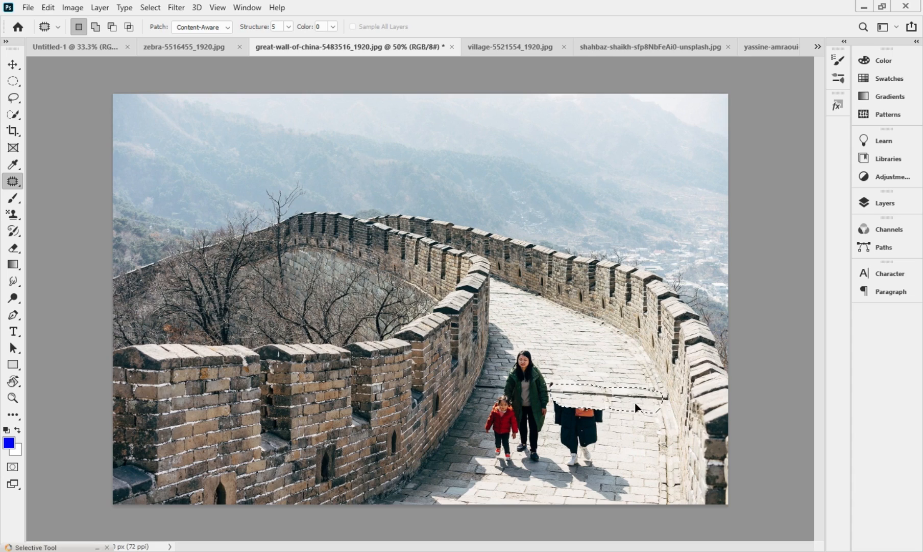
{"action": "left_click", "coordinate": [610, 425]}
{"action": "left_click", "coordinate": [613, 409]}
{"action": "mouse_move", "coordinate": [614, 412]}
{"action": "left_mouse_down"}
{"action": "mouse_move", "coordinate": [582, 397]}
{"action": "mouse_move", "coordinate": [553, 406]}
{"action": "mouse_move", "coordinate": [569, 465]}
{"action": "mouse_move", "coordinate": [610, 445]}
{"action": "mouse_move", "coordinate": [613, 412]}
{"action": "mouse_move", "coordinate": [613, 427]}
{"action": "mouse_move", "coordinate": [638, 428]}
{"action": "left_mouse_up"}
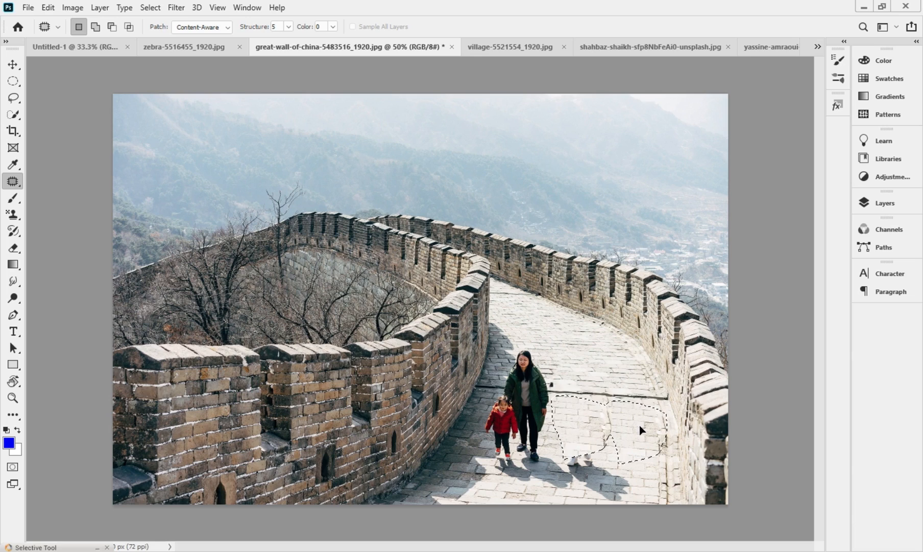
{"action": "left_click_drag", "start_coordinate": [638, 425], "coordinate": [635, 423]}
{"action": "key", "text": "ctrl+d"}
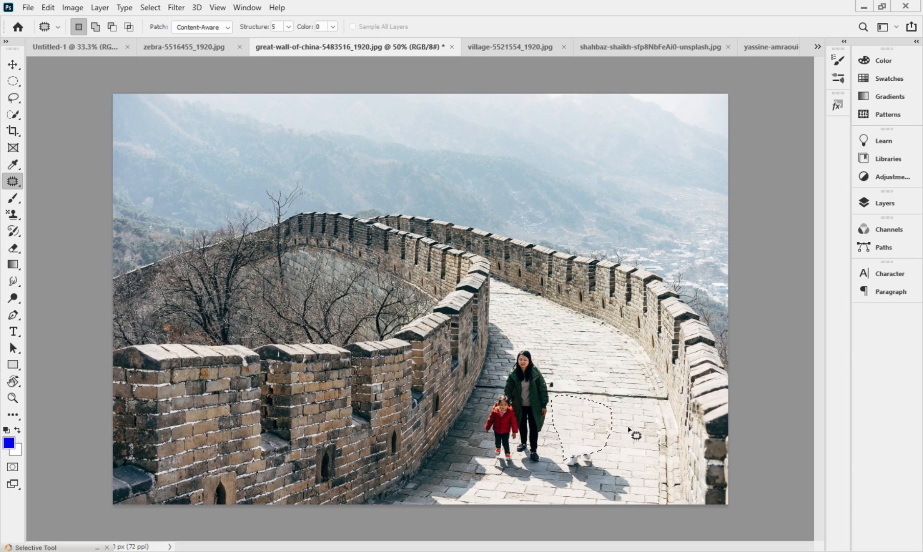
- Patch out the woman's remaining shoes and shadow, plus the leftover spot beside the woman in the green coat
{"action": "mouse_move", "coordinate": [599, 451]}
{"action": "left_mouse_down"}
{"action": "mouse_move", "coordinate": [568, 456]}
{"action": "mouse_move", "coordinate": [582, 484]}
{"action": "mouse_move", "coordinate": [606, 468]}
{"action": "mouse_move", "coordinate": [607, 450]}
{"action": "mouse_move", "coordinate": [593, 446]}
{"action": "mouse_move", "coordinate": [599, 462]}
{"action": "mouse_move", "coordinate": [639, 461]}
{"action": "mouse_move", "coordinate": [586, 477]}
{"action": "mouse_move", "coordinate": [583, 487]}
{"action": "mouse_move", "coordinate": [612, 505]}
{"action": "mouse_move", "coordinate": [635, 503]}
{"action": "mouse_move", "coordinate": [636, 474]}
{"action": "mouse_move", "coordinate": [616, 465]}
{"action": "mouse_move", "coordinate": [623, 483]}
{"action": "mouse_move", "coordinate": [630, 444]}
{"action": "left_mouse_up"}
{"action": "key", "text": "ctrl+d"}
{"action": "left_click", "coordinate": [603, 384]}
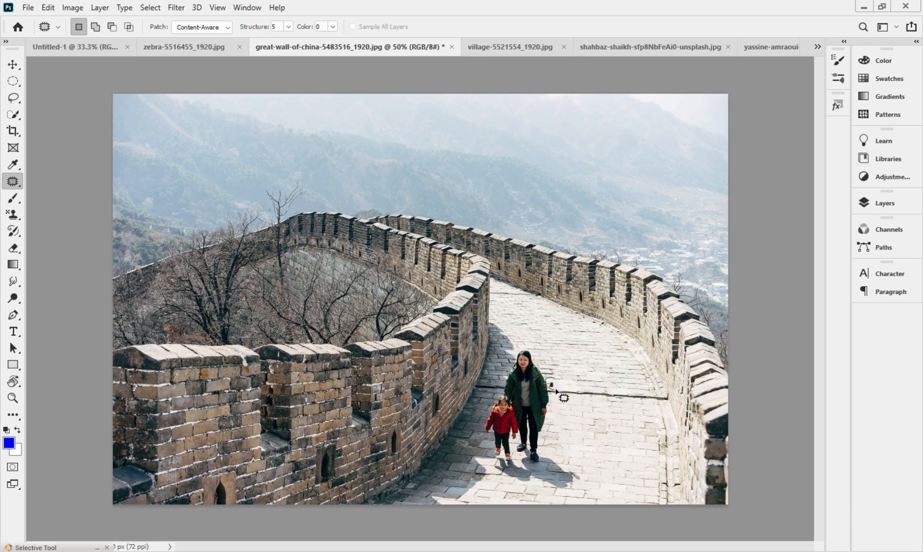
{"action": "left_click_drag", "start_coordinate": [556, 380], "coordinate": [564, 384]}
{"action": "left_click", "coordinate": [587, 377]}
- Examine the Structure and Color settings of the Content-Aware patch mode
{"action": "left_click", "coordinate": [289, 26]}
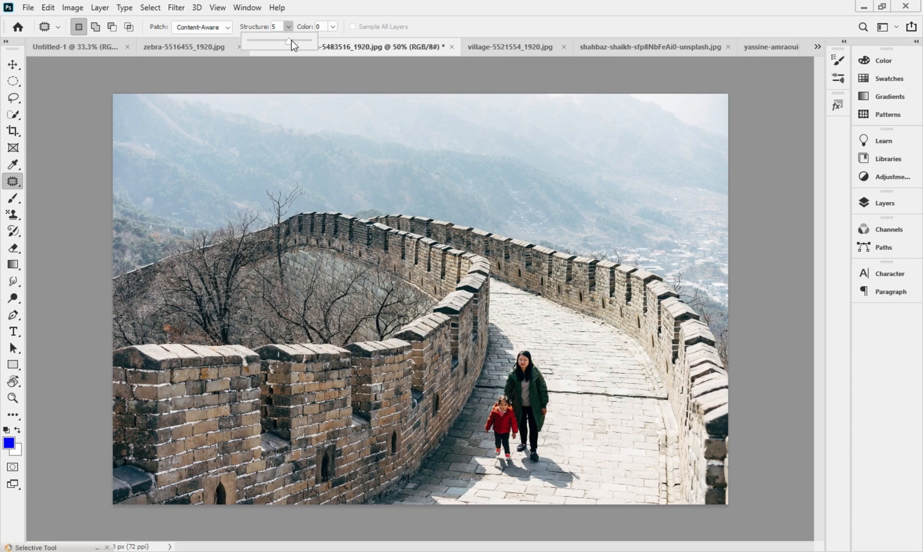
{"action": "left_click", "coordinate": [333, 28]}
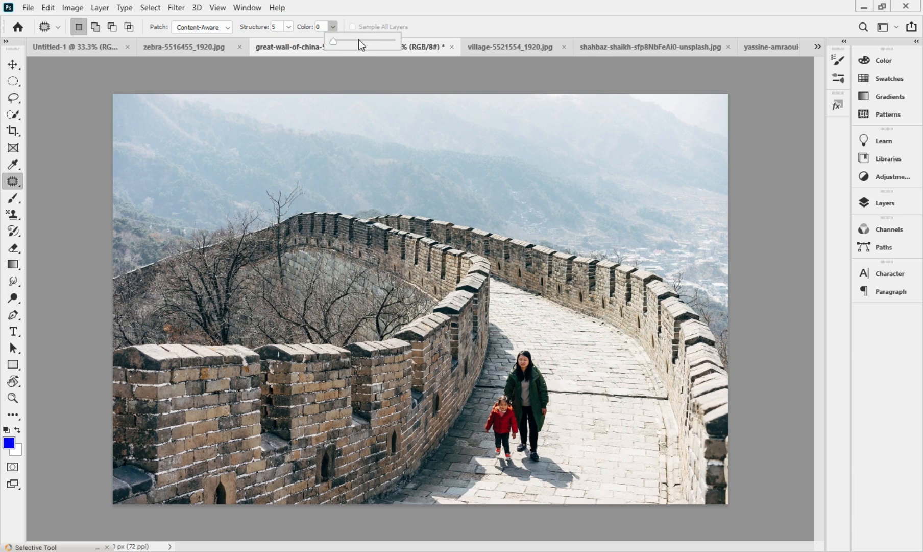
{"action": "left_click", "coordinate": [333, 26]}
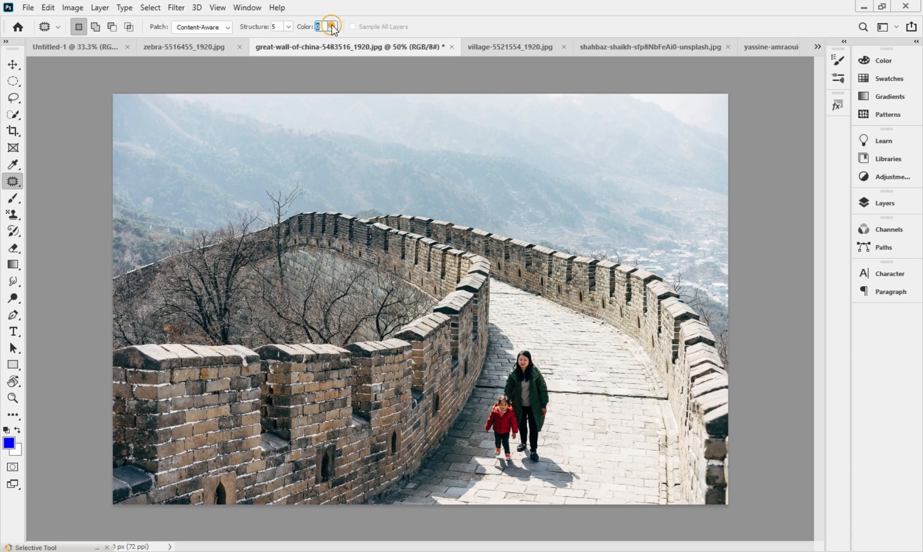
{"action": "left_click", "coordinate": [291, 30]}
- In the orange-sky bird photo, use Normal patching with Destination to copy the bird above centre into the empty space below it
{"action": "left_click", "coordinate": [226, 29]}
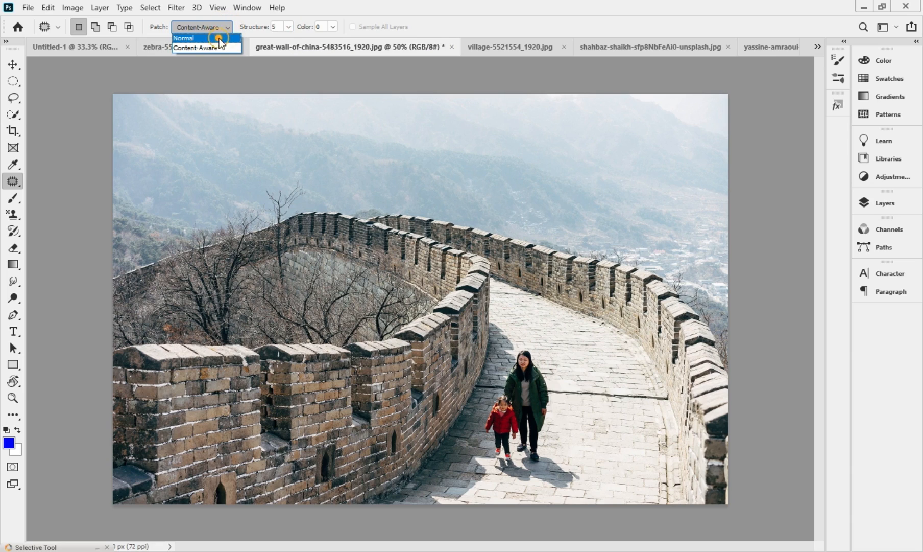
{"action": "left_click", "coordinate": [219, 39]}
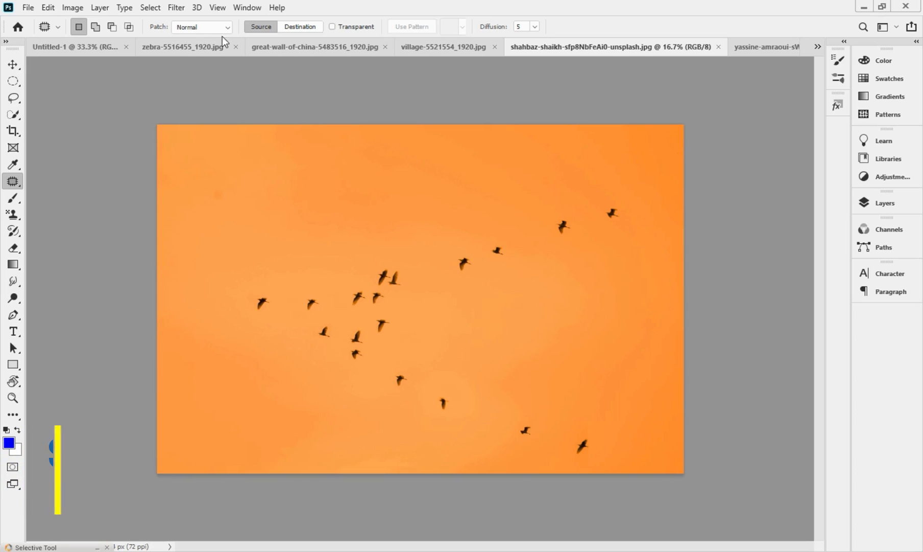
{"action": "left_click", "coordinate": [301, 29]}
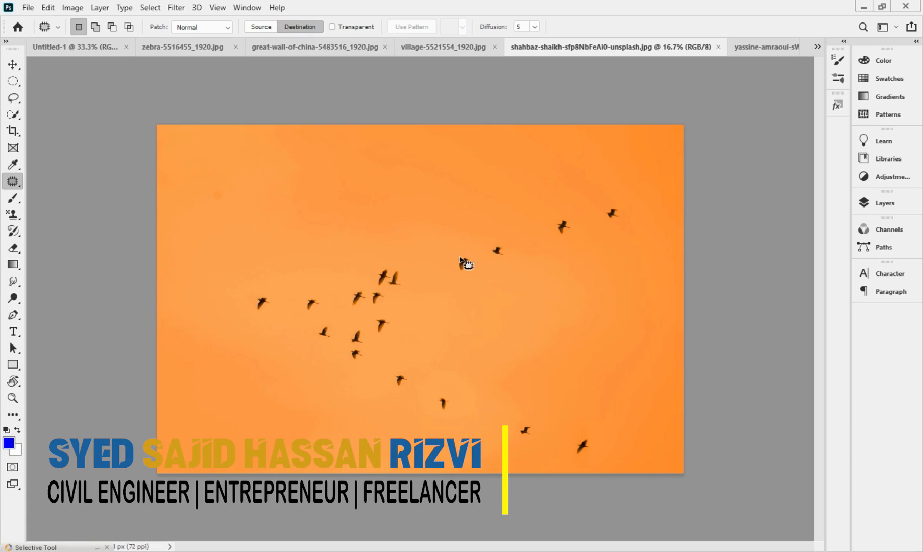
{"action": "mouse_move", "coordinate": [475, 258]}
{"action": "left_mouse_down"}
{"action": "mouse_move", "coordinate": [458, 258]}
{"action": "mouse_move", "coordinate": [466, 279]}
{"action": "mouse_move", "coordinate": [482, 270]}
{"action": "mouse_move", "coordinate": [474, 258]}
{"action": "mouse_move", "coordinate": [451, 320]}
{"action": "mouse_move", "coordinate": [439, 327]}
{"action": "left_mouse_up"}
{"action": "key", "text": "ctrl+d"}
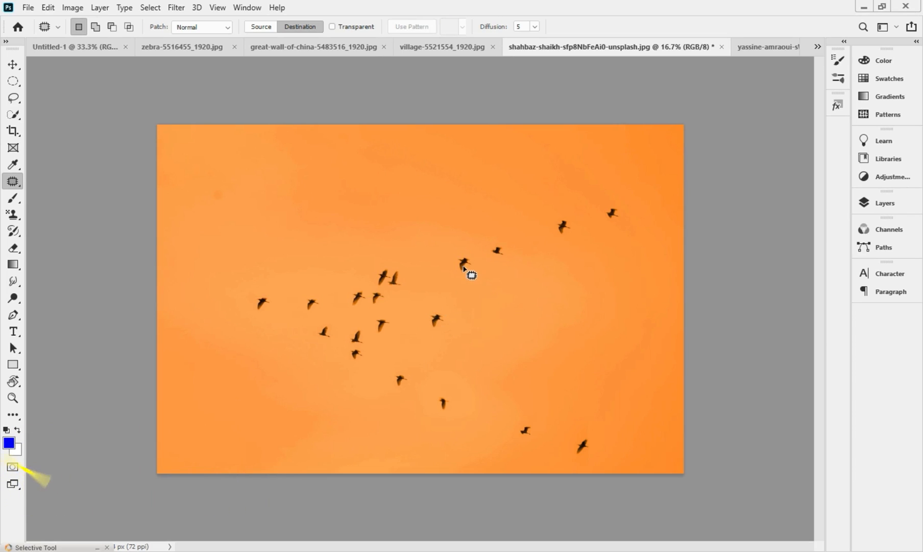
- Copy the same bird to the upper left of the flock, and copy a bird from the upper right down beside the first copy
{"action": "mouse_move", "coordinate": [473, 255]}
{"action": "left_mouse_down"}
{"action": "mouse_move", "coordinate": [456, 255]}
{"action": "mouse_move", "coordinate": [467, 277]}
{"action": "left_mouse_up"}
{"action": "left_click_drag", "start_coordinate": [475, 257], "coordinate": [331, 279]}
{"action": "left_click", "coordinate": [499, 297]}
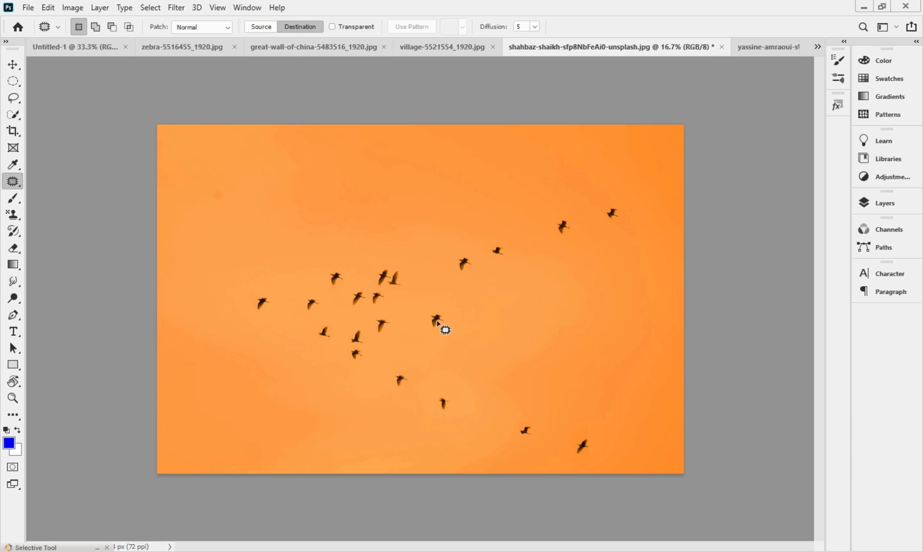
{"action": "mouse_move", "coordinate": [571, 219]}
{"action": "left_mouse_down"}
{"action": "mouse_move", "coordinate": [556, 236]}
{"action": "mouse_move", "coordinate": [572, 241]}
{"action": "mouse_move", "coordinate": [581, 227]}
{"action": "mouse_move", "coordinate": [569, 220]}
{"action": "mouse_move", "coordinate": [545, 302]}
{"action": "mouse_move", "coordinate": [513, 325]}
{"action": "left_mouse_up"}
{"action": "left_click", "coordinate": [599, 306]}
- Copy the cluster of three birds in the flock's upper middle to the empty sky right of centre
{"action": "mouse_move", "coordinate": [384, 258]}
{"action": "left_mouse_down"}
{"action": "mouse_move", "coordinate": [369, 303]}
{"action": "mouse_move", "coordinate": [389, 309]}
{"action": "mouse_move", "coordinate": [413, 280]}
{"action": "mouse_move", "coordinate": [414, 260]}
{"action": "mouse_move", "coordinate": [402, 255]}
{"action": "mouse_move", "coordinate": [411, 281]}
{"action": "left_mouse_up"}
{"action": "mouse_move", "coordinate": [404, 284]}
{"action": "left_mouse_down"}
{"action": "mouse_move", "coordinate": [514, 304]}
{"action": "mouse_move", "coordinate": [489, 314]}
{"action": "left_mouse_up"}
{"action": "left_click", "coordinate": [553, 305]}
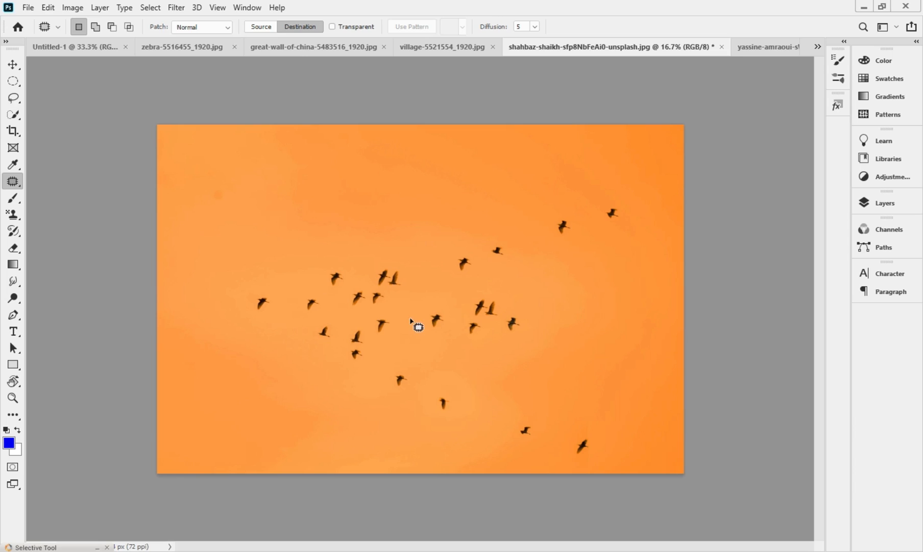
- Compare the Source and Destination patch options, leave Destination active, and switch to the photo of trees on a golden field
{"action": "left_click", "coordinate": [263, 28]}
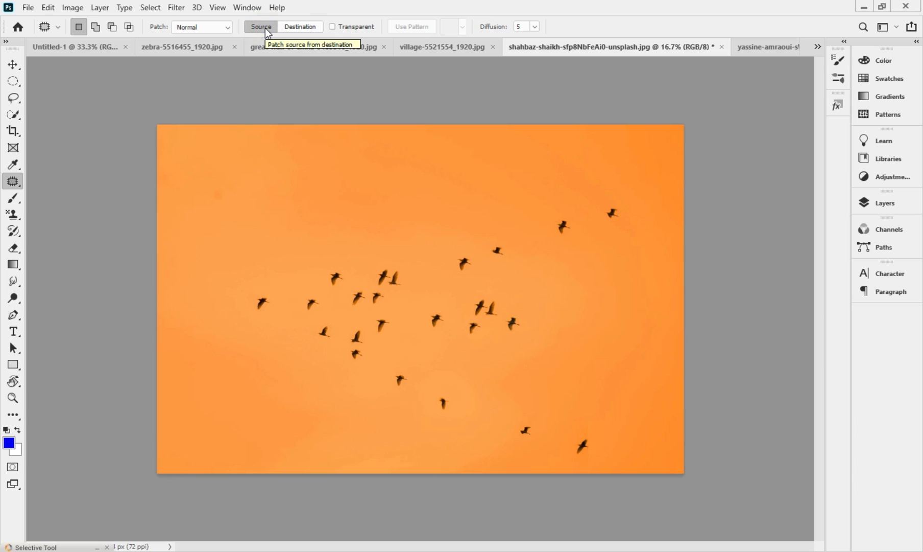
{"action": "left_click", "coordinate": [314, 28]}
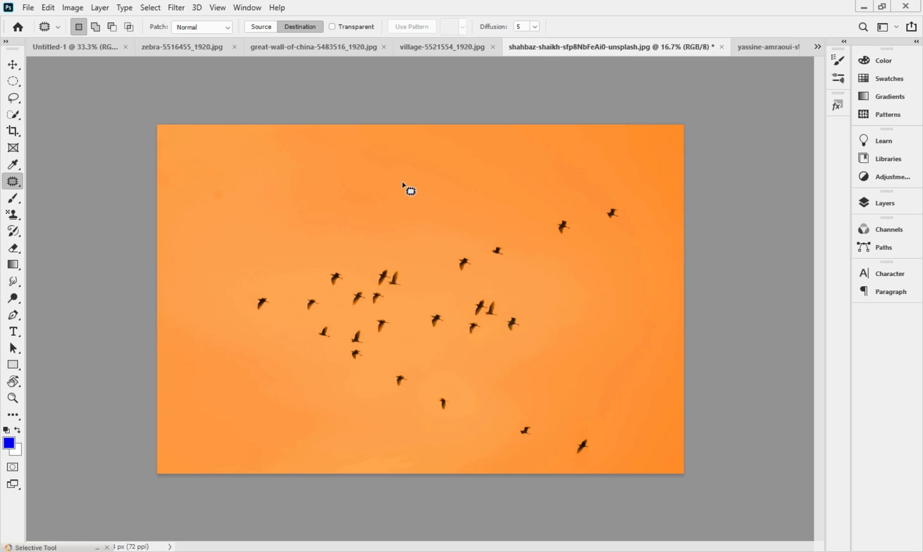
{"action": "left_click", "coordinate": [763, 50]}
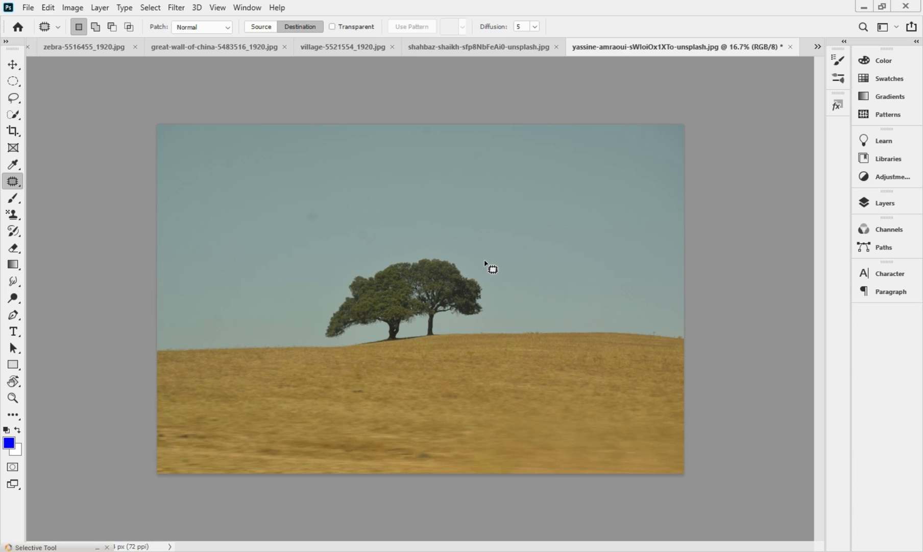
- Try to patch the lowest foliage at the tree pair's left edge with nearby sky, using Normal mode with Source
{"action": "key", "text": "ctrl+plus"}
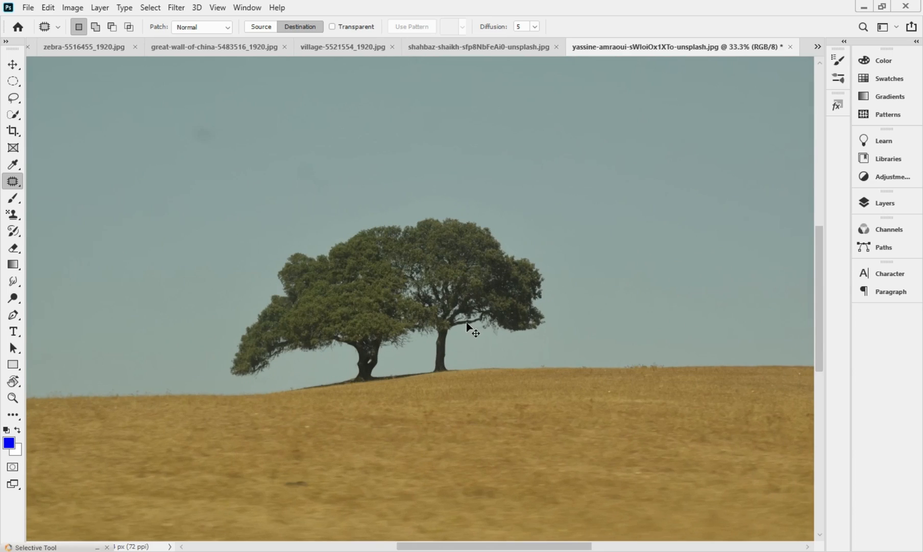
{"action": "key", "text": "ctrl+plus"}
{"action": "mouse_move", "coordinate": [212, 398]}
{"action": "left_mouse_down"}
{"action": "mouse_move", "coordinate": [157, 346]}
{"action": "mouse_move", "coordinate": [131, 353]}
{"action": "mouse_move", "coordinate": [113, 384]}
{"action": "mouse_move", "coordinate": [118, 411]}
{"action": "mouse_move", "coordinate": [139, 429]}
{"action": "mouse_move", "coordinate": [194, 426]}
{"action": "mouse_move", "coordinate": [213, 397]}
{"action": "left_mouse_up"}
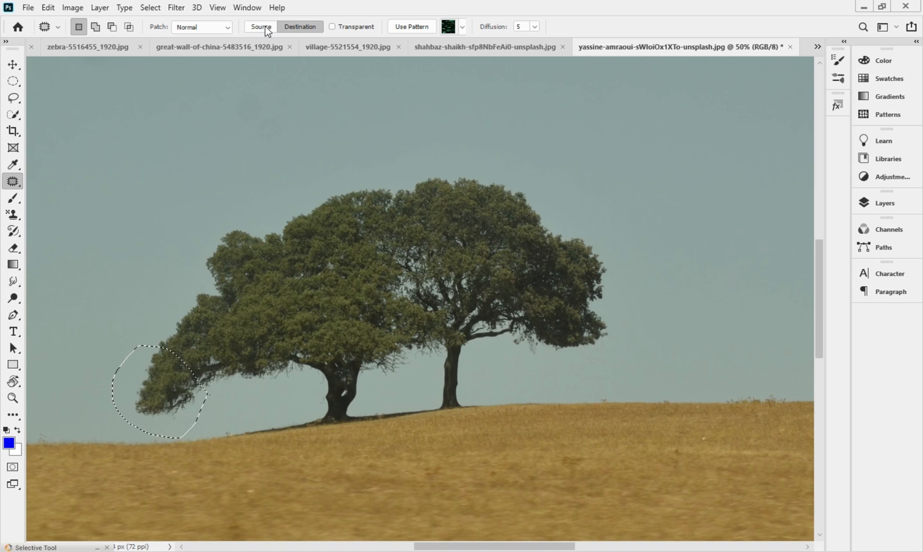
{"action": "left_click", "coordinate": [265, 26]}
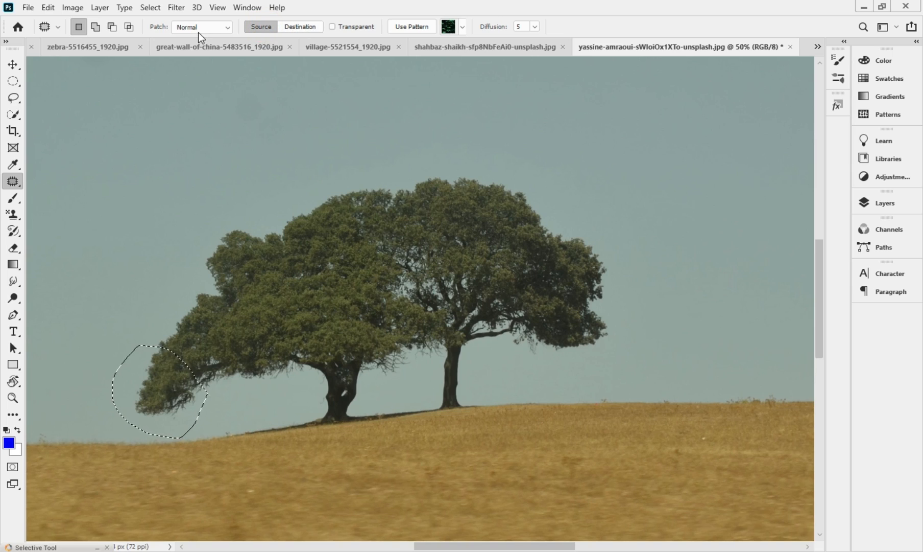
{"action": "left_click_drag", "start_coordinate": [168, 391], "coordinate": [87, 307]}
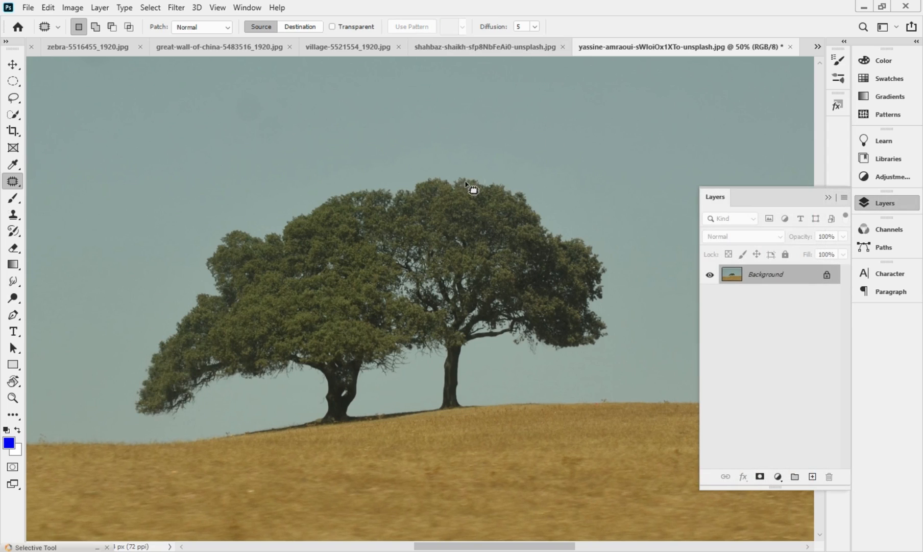
{"action": "left_click", "coordinate": [828, 197]}
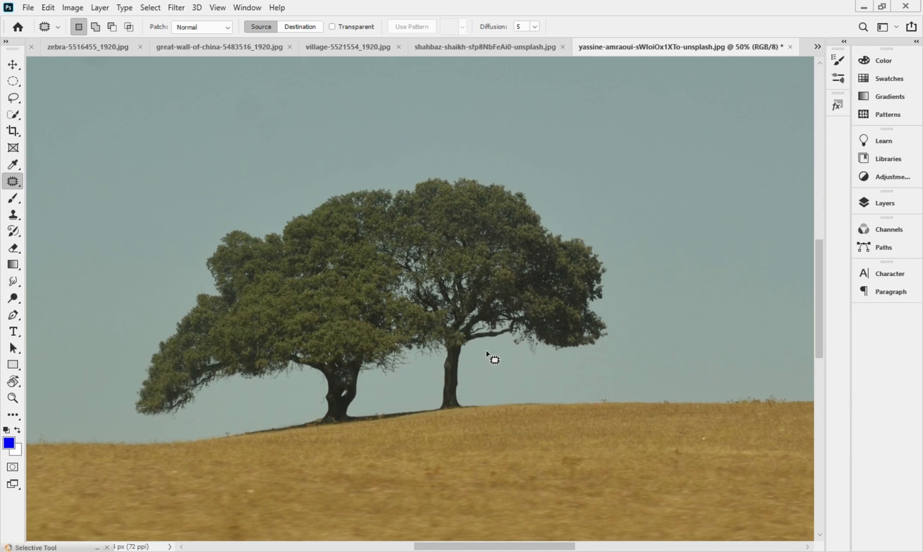
- With the Clone Stamp tool, sample the sky beneath the second tree's low branch and paint out the branch's inner part
{"action": "scroll", "coordinate": [491, 345], "scroll_direction": "up", "scroll_amount": 3}
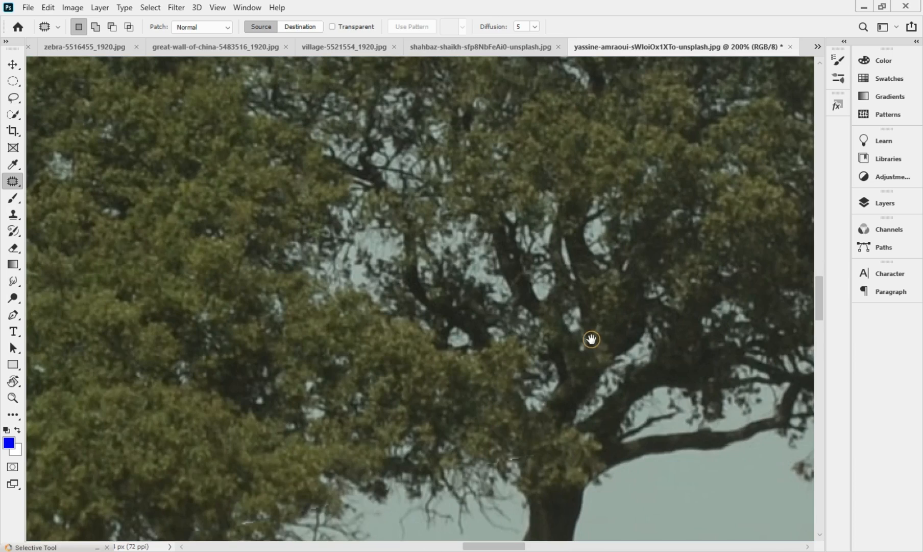
{"action": "left_click_drag", "start_coordinate": [591, 339], "coordinate": [224, 160]}
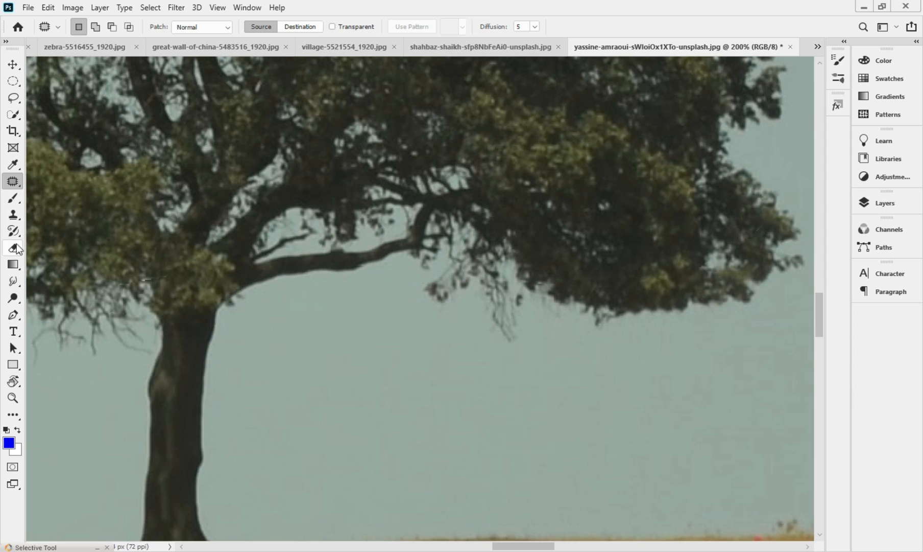
{"action": "left_click", "coordinate": [14, 214]}
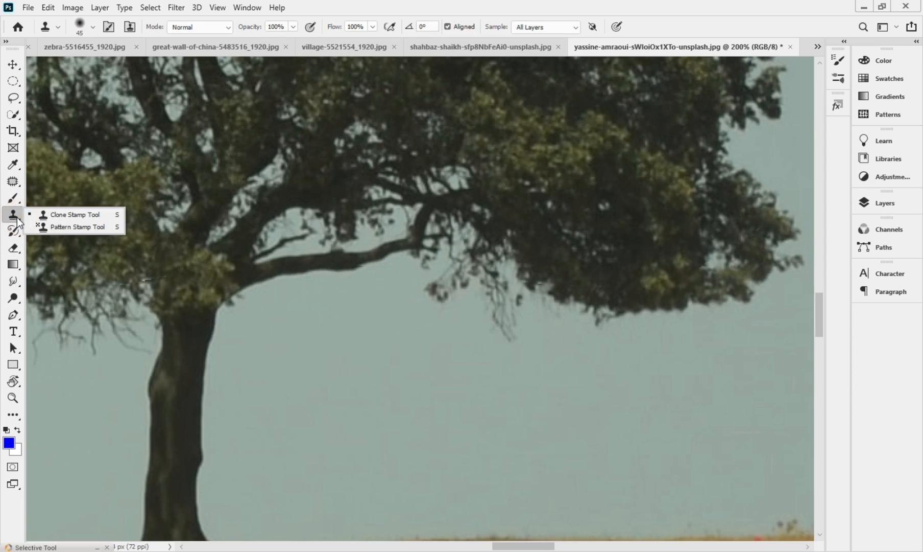
{"action": "left_click", "coordinate": [62, 212]}
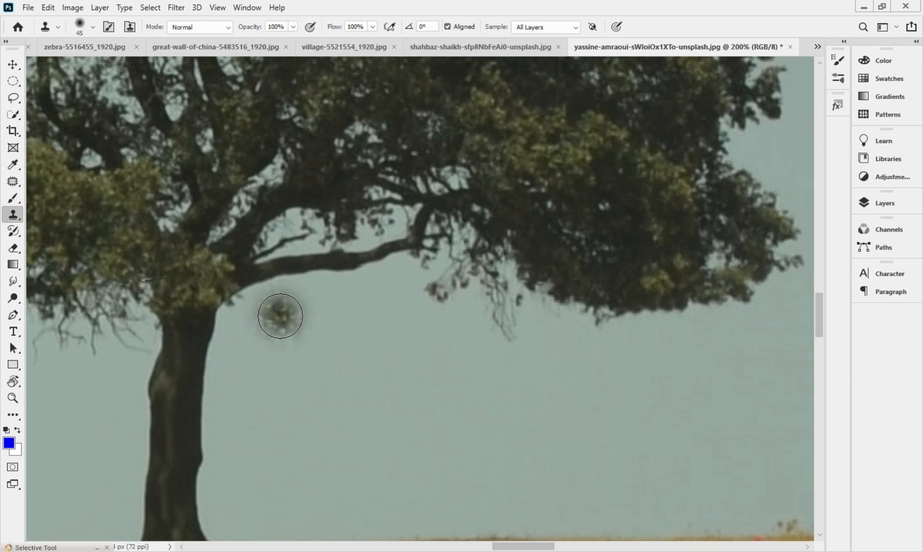
{"action": "key", "text": "alt"}
{"action": "left_click", "coordinate": [287, 321], "text": "alt"}
{"action": "mouse_move", "coordinate": [294, 283]}
{"action": "left_mouse_down"}
{"action": "mouse_move", "coordinate": [300, 288]}
{"action": "mouse_move", "coordinate": [299, 270]}
{"action": "mouse_move", "coordinate": [303, 295]}
{"action": "mouse_move", "coordinate": [290, 284]}
{"action": "mouse_move", "coordinate": [300, 269]}
{"action": "left_mouse_up"}
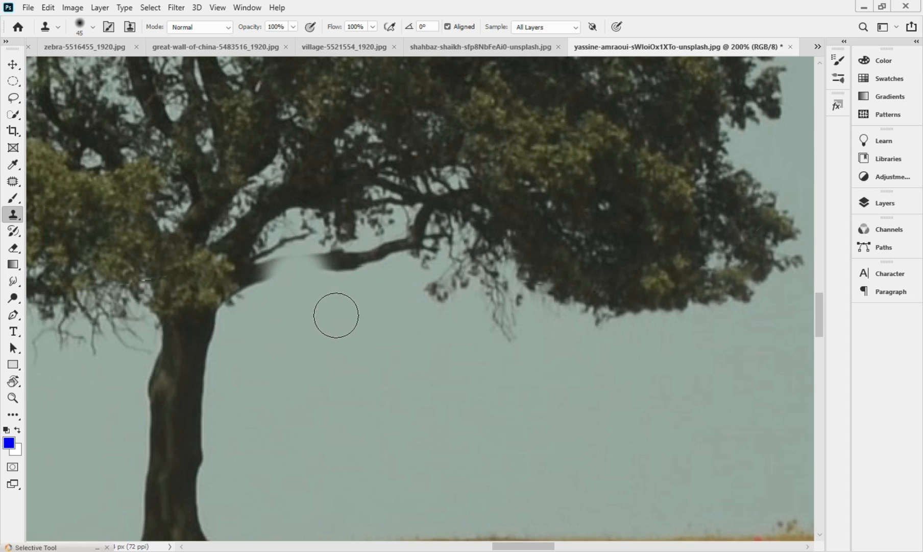
- Reduce the clone brush size to 9 and clone sky over the branch near its outer end
{"action": "key", "text": "bracketleft"}
{"action": "key", "text": "bracketleft"}
{"action": "key", "text": "bracketleft"}
{"action": "key", "text": "bracketleft"}
{"action": "key", "text": "bracketleft"}
{"action": "key", "text": "bracketleft"}
{"action": "key", "text": "bracketleft"}
{"action": "left_click", "coordinate": [399, 252]}
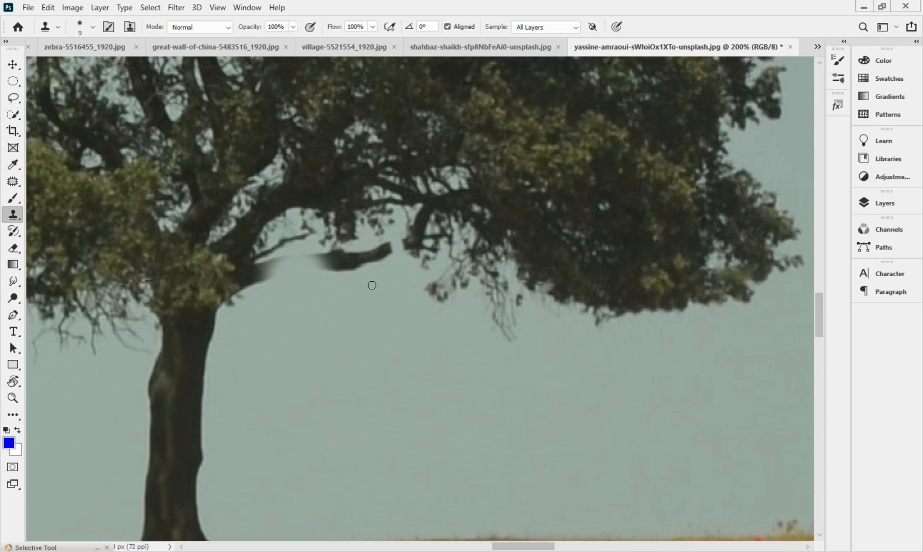
{"action": "left_click", "coordinate": [357, 245]}
- Patch the leftover piece of branch with the clear sky below it, using the Patch tool in Normal mode with Source, and deselect
{"action": "left_click", "coordinate": [13, 181]}
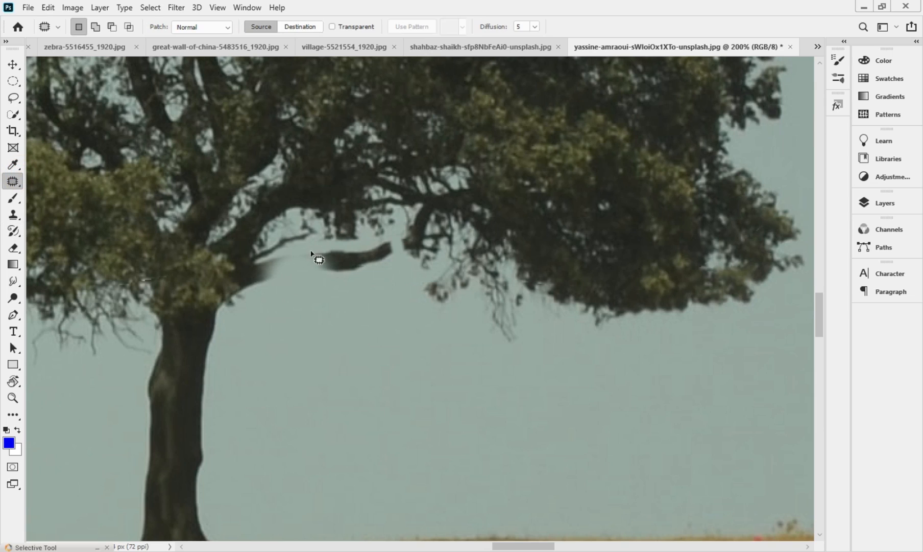
{"action": "mouse_move", "coordinate": [292, 293]}
{"action": "left_mouse_down"}
{"action": "mouse_move", "coordinate": [295, 258]}
{"action": "mouse_move", "coordinate": [327, 244]}
{"action": "mouse_move", "coordinate": [398, 245]}
{"action": "mouse_move", "coordinate": [393, 276]}
{"action": "mouse_move", "coordinate": [307, 299]}
{"action": "mouse_move", "coordinate": [292, 285]}
{"action": "mouse_move", "coordinate": [326, 291]}
{"action": "left_mouse_up"}
{"action": "left_click_drag", "start_coordinate": [358, 262], "coordinate": [365, 340]}
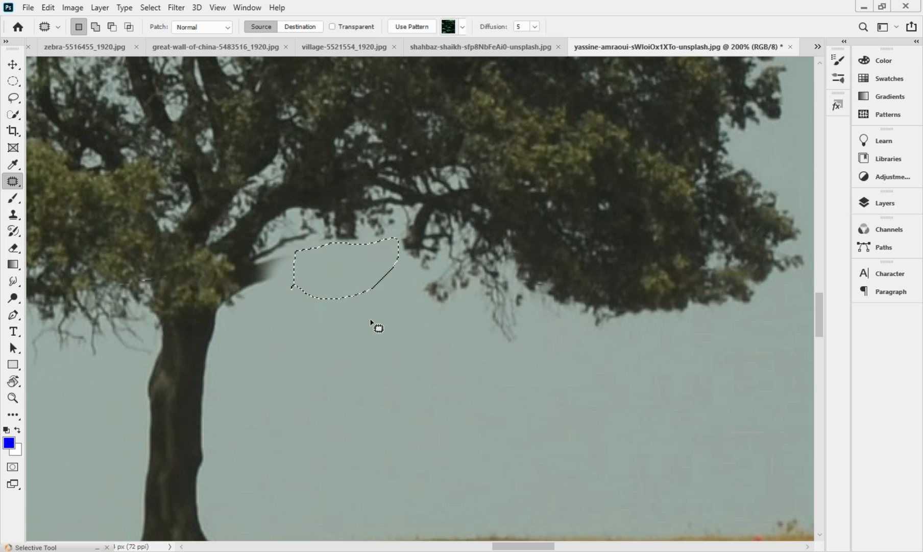
{"action": "key", "text": "ctrl+d"}
- Undo the patch and the clone strokes on the low branch
{"action": "key", "text": "ctrl+z"}
{"action": "key", "text": "ctrl+z"}
{"action": "key", "text": "ctrl+z"}
{"action": "key", "text": "ctrl+z"}
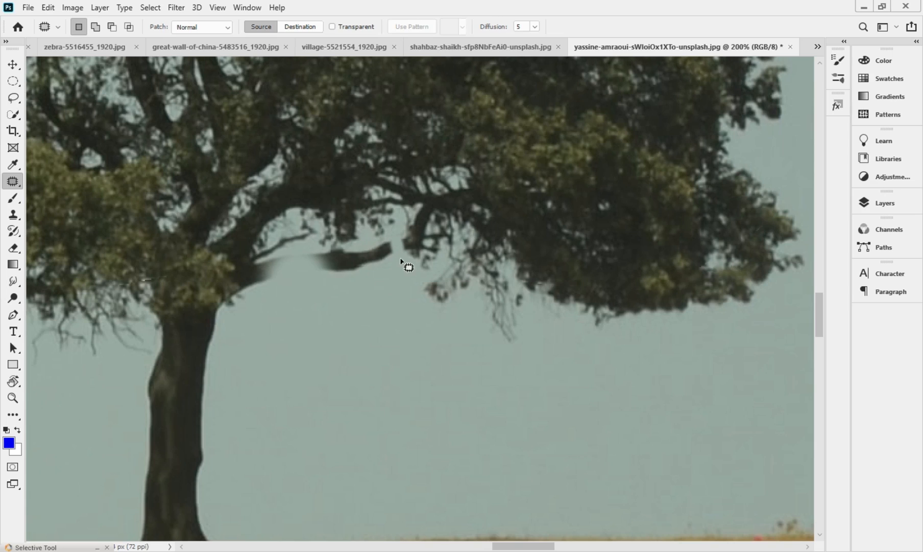
{"action": "key", "text": "ctrl+z"}
{"action": "key", "text": "ctrl+z"}
{"action": "key", "text": "ctrl+z"}
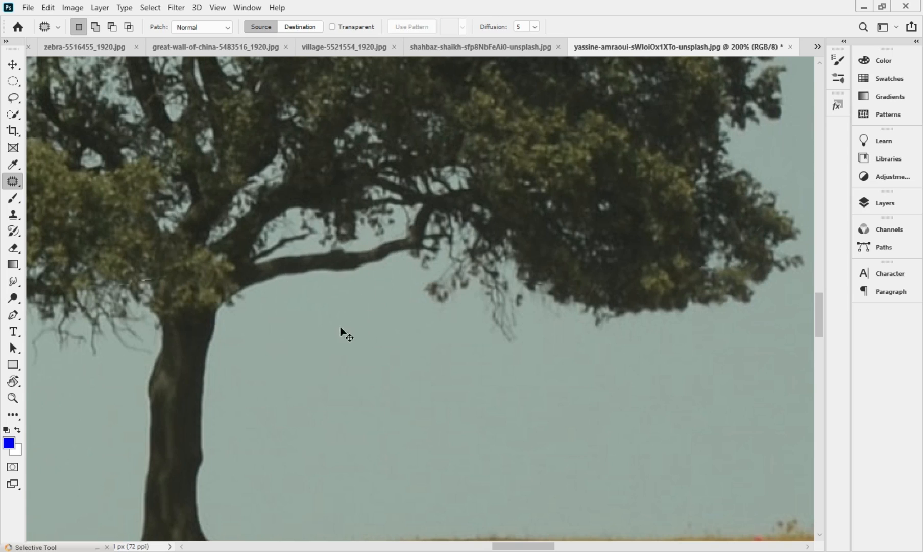
- Outline the middle of the low branch and try to patch it with sky in Normal mode with Source
{"action": "mouse_move", "coordinate": [299, 250]}
{"action": "left_mouse_down"}
{"action": "mouse_move", "coordinate": [305, 272]}
{"action": "mouse_move", "coordinate": [328, 285]}
{"action": "mouse_move", "coordinate": [361, 284]}
{"action": "mouse_move", "coordinate": [384, 257]}
{"action": "mouse_move", "coordinate": [373, 244]}
{"action": "mouse_move", "coordinate": [292, 252]}
{"action": "mouse_move", "coordinate": [331, 258]}
{"action": "mouse_move", "coordinate": [345, 341]}
{"action": "left_mouse_up"}
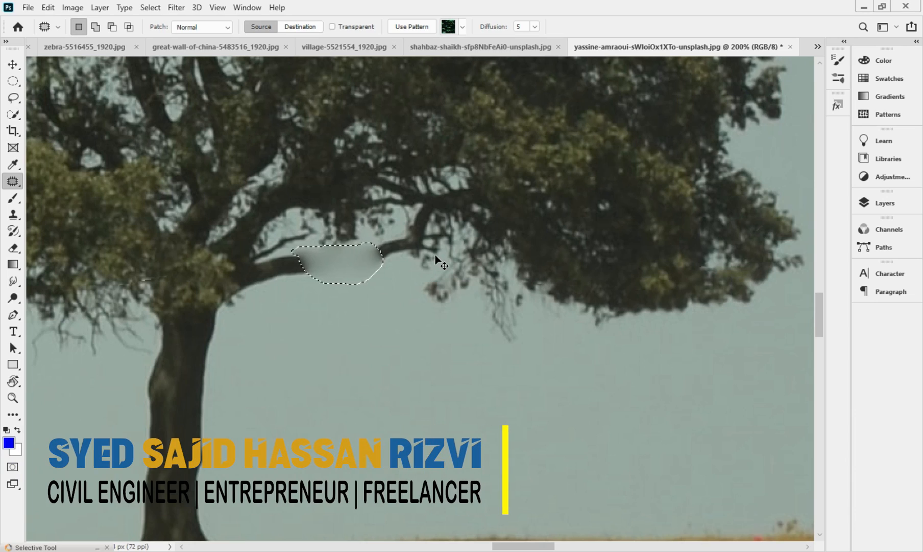
{"action": "left_click_drag", "start_coordinate": [439, 262], "coordinate": [423, 253]}
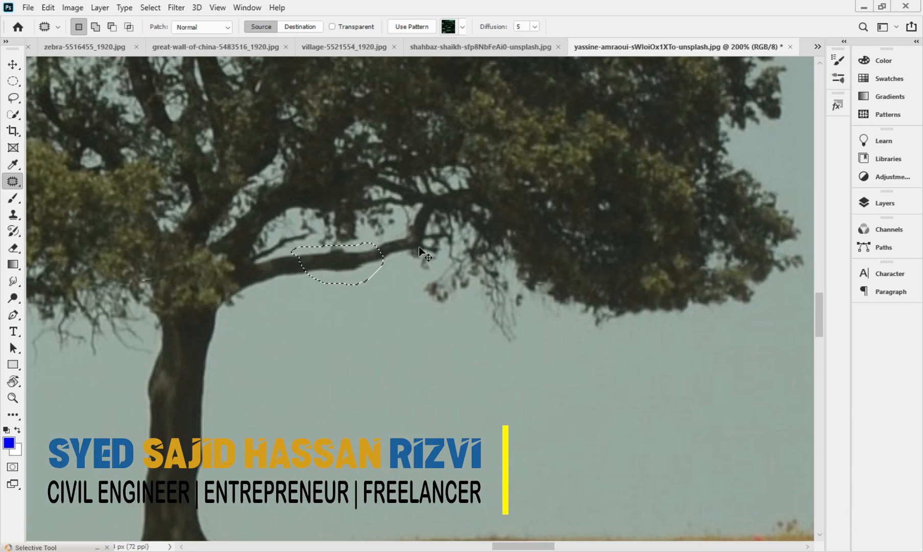
{"action": "left_click", "coordinate": [260, 27]}
- Replace the outlined branch section with the sky below it using Content-Aware patching, and clear the selection
{"action": "left_click", "coordinate": [215, 27]}
{"action": "left_click", "coordinate": [206, 48]}
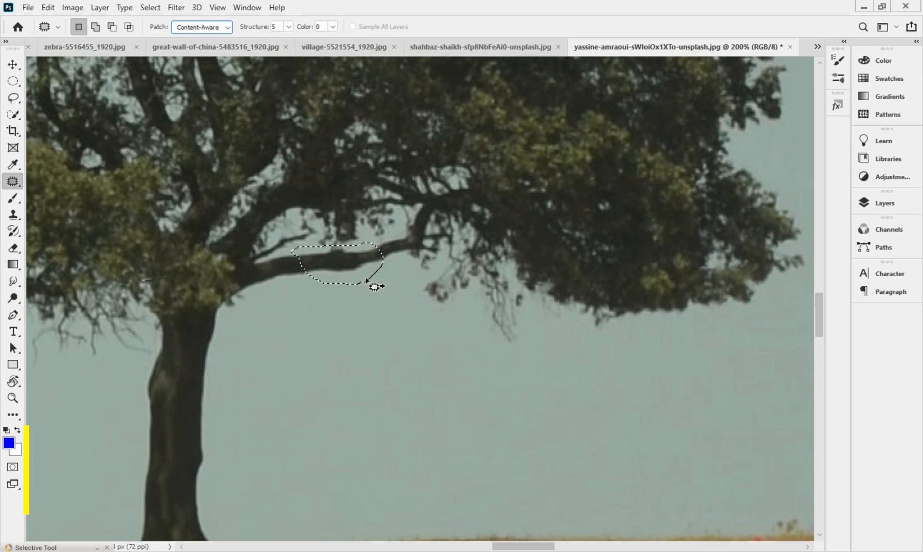
{"action": "left_click_drag", "start_coordinate": [353, 267], "coordinate": [371, 345]}
{"action": "key", "text": "ctrl+d"}
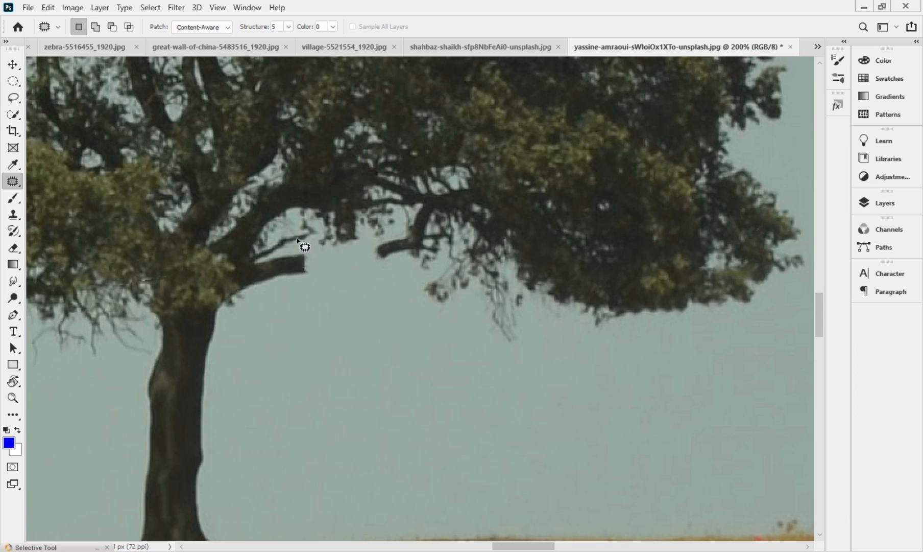
- Set the patch mode back to Normal and review the retouched trees with the whole photo in view
{"action": "left_click", "coordinate": [223, 28]}
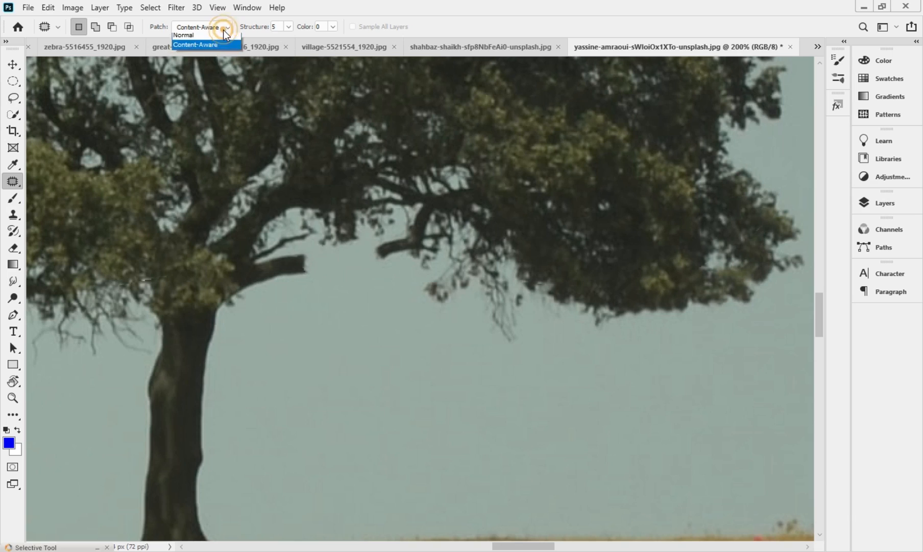
{"action": "left_click", "coordinate": [222, 36]}
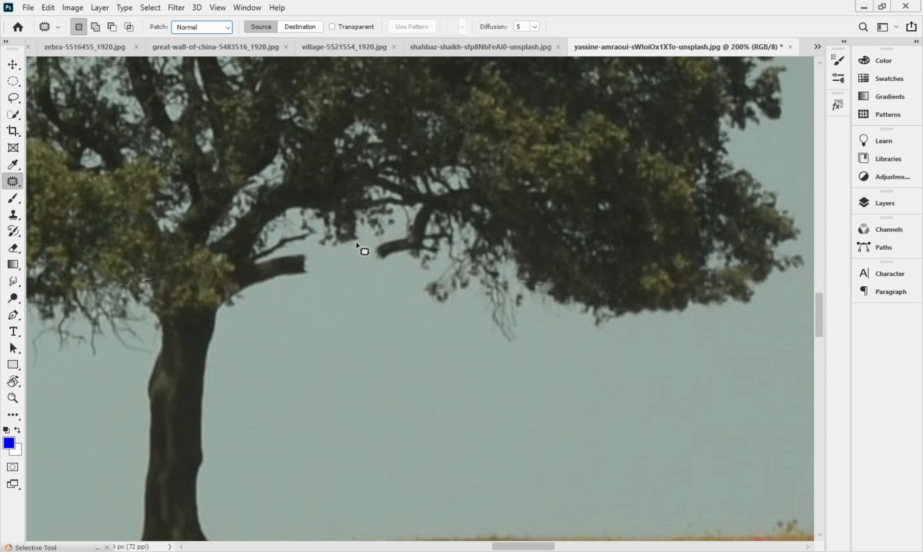
{"action": "key", "text": "ctrl+minus"}
{"action": "key", "text": "ctrl+minus"}
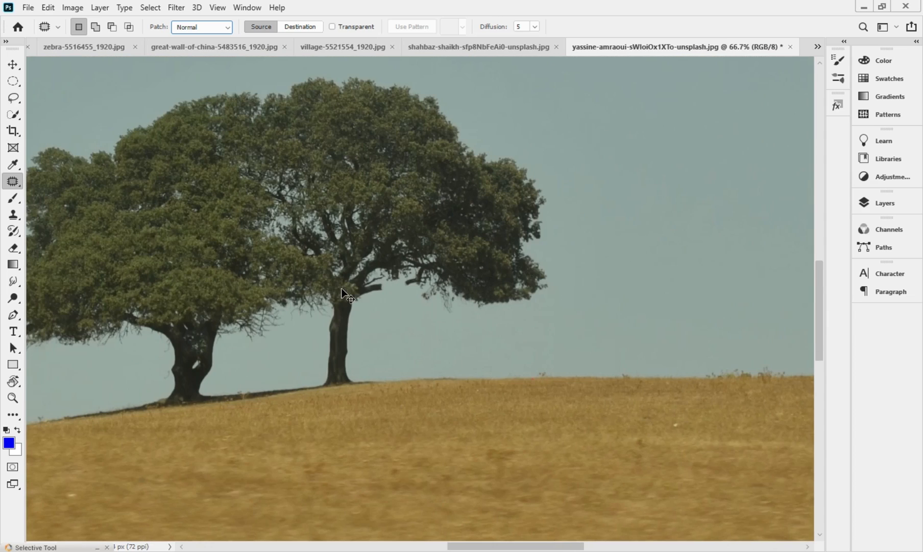
{"action": "key", "text": "ctrl+minus"}
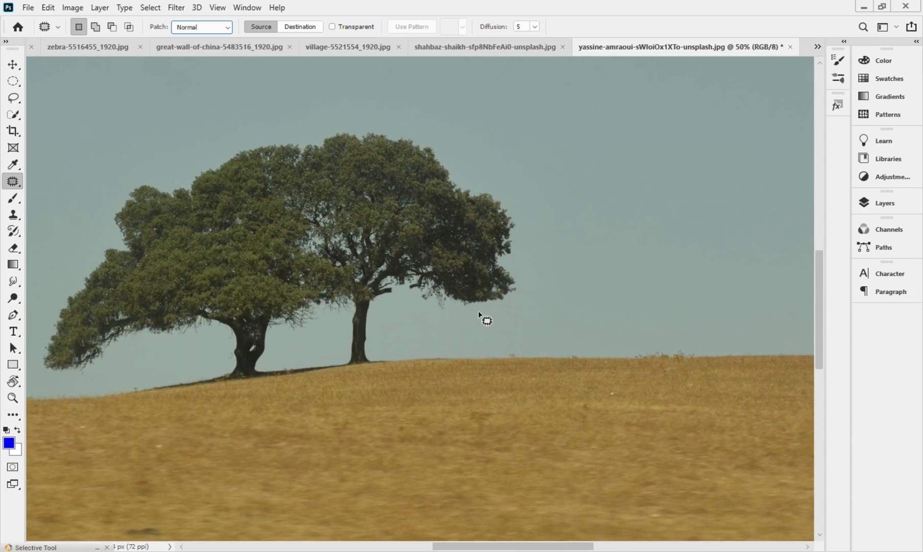
{"action": "key", "text": "ctrl+minus"}
{"action": "key", "text": "ctrl+minus"}
{"action": "key", "text": "ctrl+minus"}
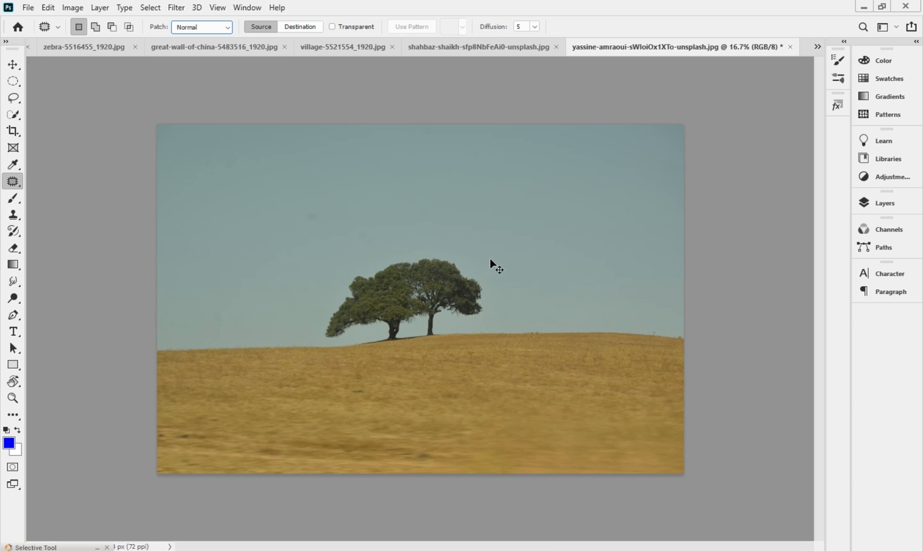
{"action": "key", "text": "ctrl+plus"}
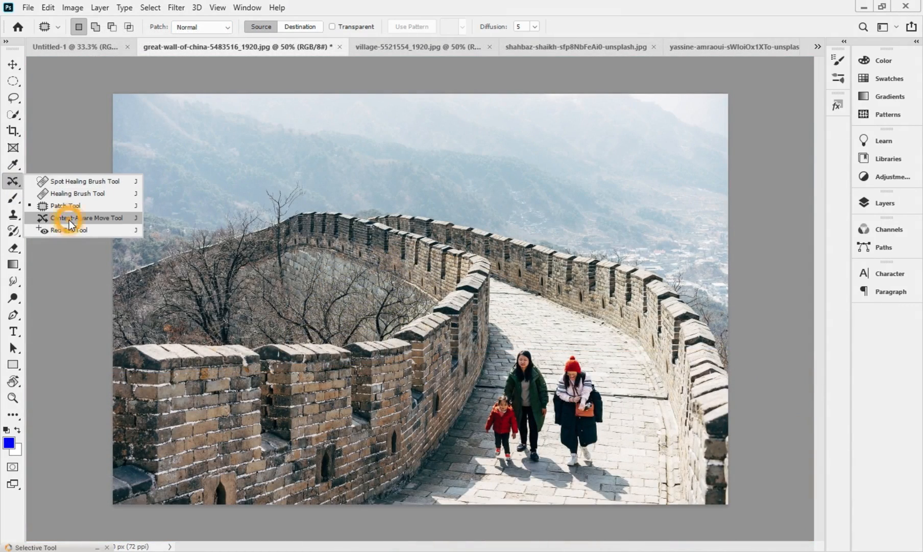
- In the Great Wall photo, use the Content-Aware Move tool in Move mode to shift the red-hatted woman up the walkway
{"action": "left_click", "coordinate": [69, 218]}
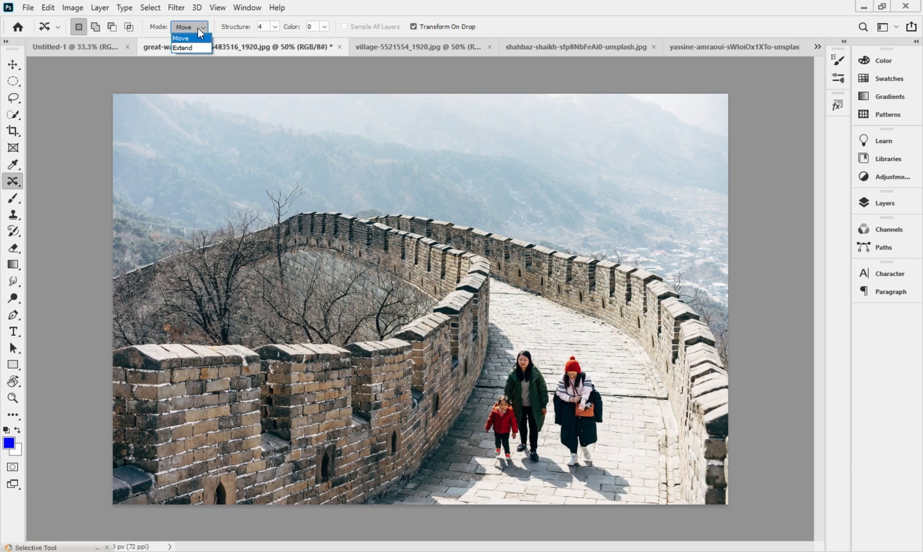
{"action": "left_click", "coordinate": [190, 38]}
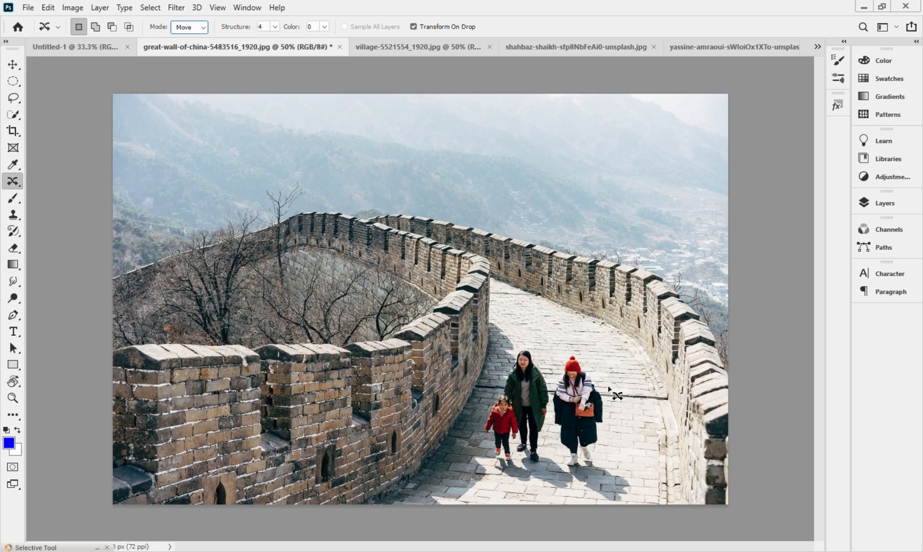
{"action": "mouse_move", "coordinate": [607, 398]}
{"action": "left_mouse_down"}
{"action": "mouse_move", "coordinate": [583, 354]}
{"action": "mouse_move", "coordinate": [560, 356]}
{"action": "mouse_move", "coordinate": [551, 426]}
{"action": "mouse_move", "coordinate": [566, 466]}
{"action": "mouse_move", "coordinate": [591, 499]}
{"action": "mouse_move", "coordinate": [629, 504]}
{"action": "mouse_move", "coordinate": [643, 471]}
{"action": "mouse_move", "coordinate": [608, 454]}
{"action": "mouse_move", "coordinate": [608, 396]}
{"action": "mouse_move", "coordinate": [586, 420]}
{"action": "mouse_move", "coordinate": [588, 373]}
{"action": "mouse_move", "coordinate": [561, 305]}
{"action": "left_mouse_up"}
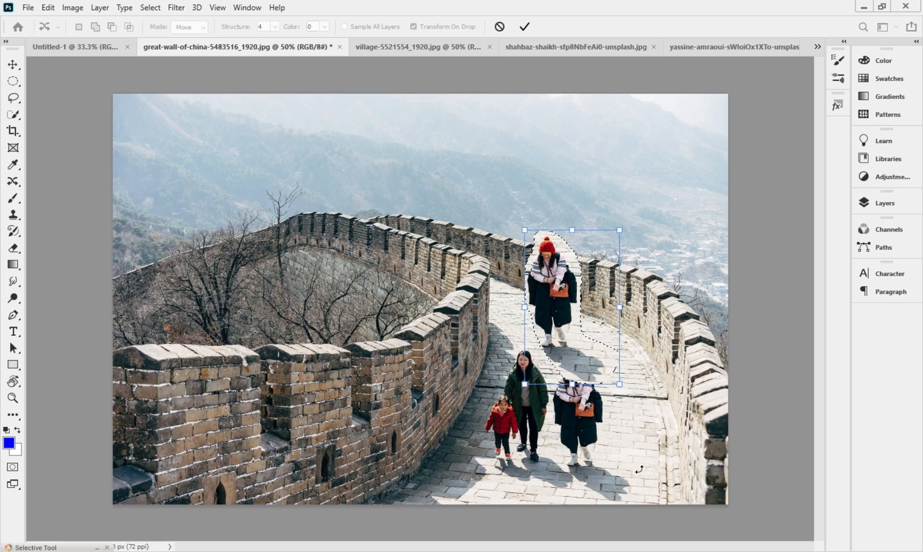
- Shrink the red-hatted woman, place her farther back on the walkway behind the woman in green, and apply the move
{"action": "left_click_drag", "start_coordinate": [619, 230], "coordinate": [574, 304]}
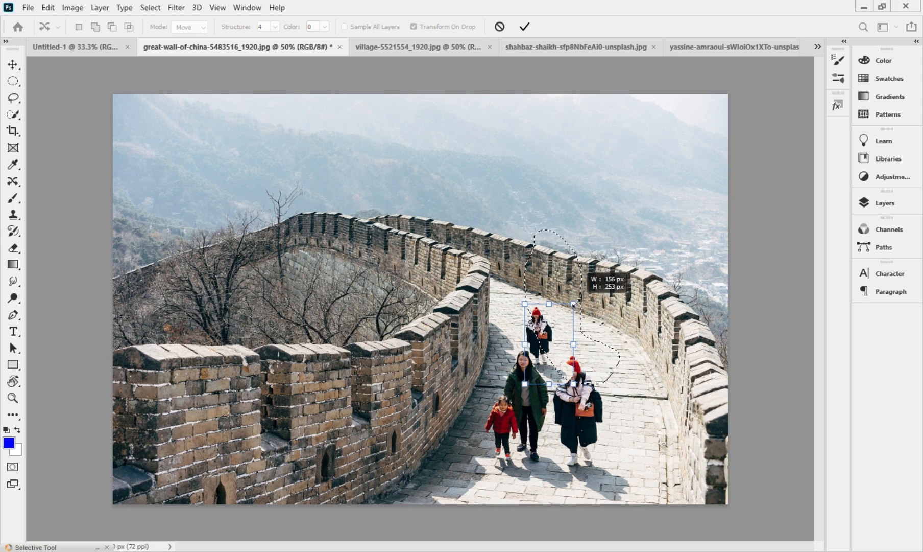
{"action": "left_click_drag", "start_coordinate": [544, 344], "coordinate": [527, 315]}
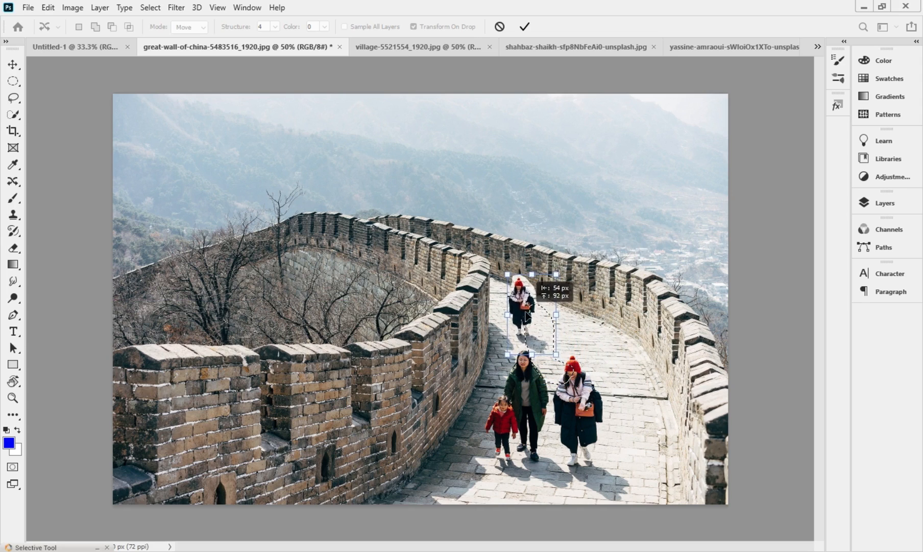
{"action": "left_click_drag", "start_coordinate": [526, 308], "coordinate": [531, 316]}
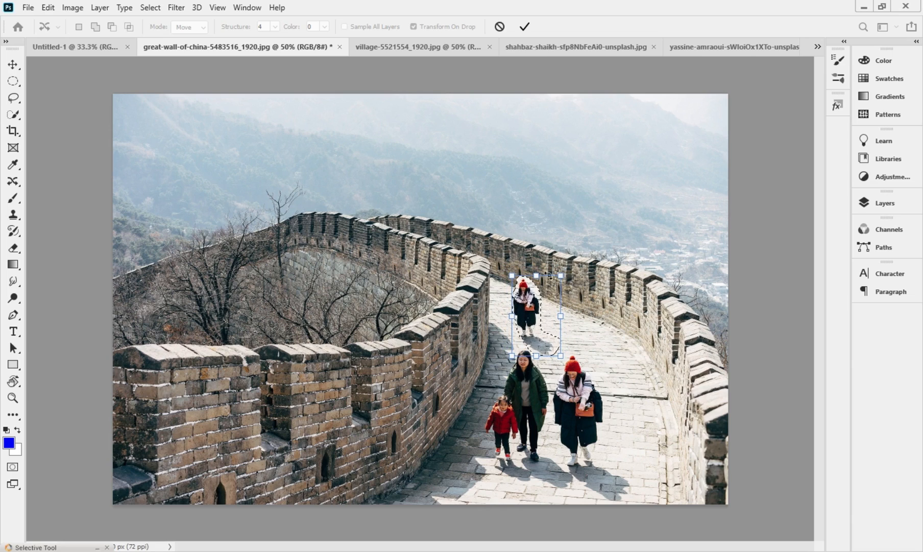
{"action": "left_click_drag", "start_coordinate": [561, 276], "coordinate": [527, 317]}
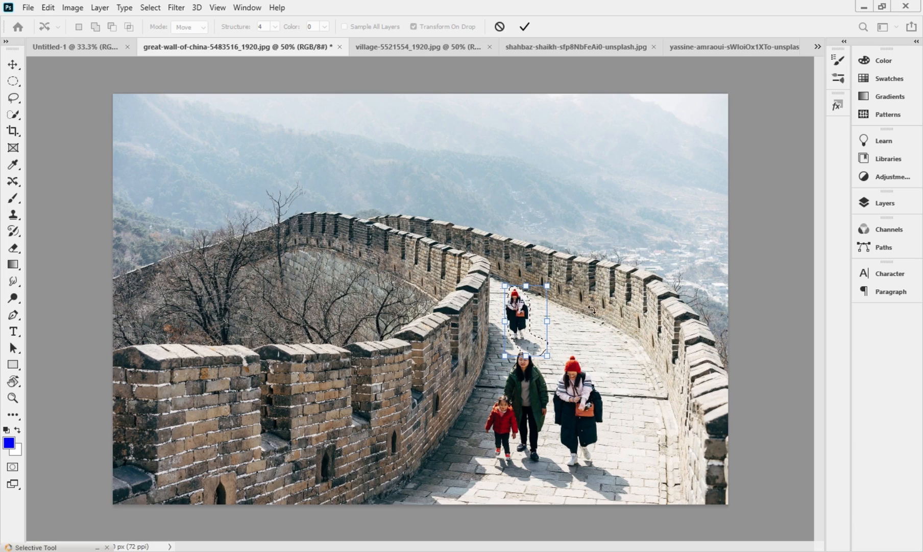
{"action": "key", "text": "Return"}
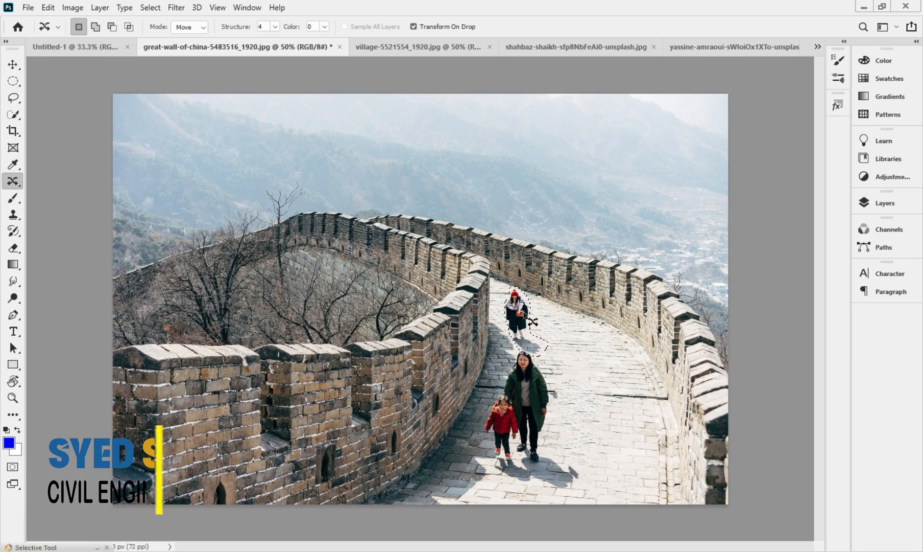
- Nudge the small red-hatted woman slightly on the walkway, apply the move, and switch to the photo of two trees on a hill
{"action": "key", "text": "Return"}
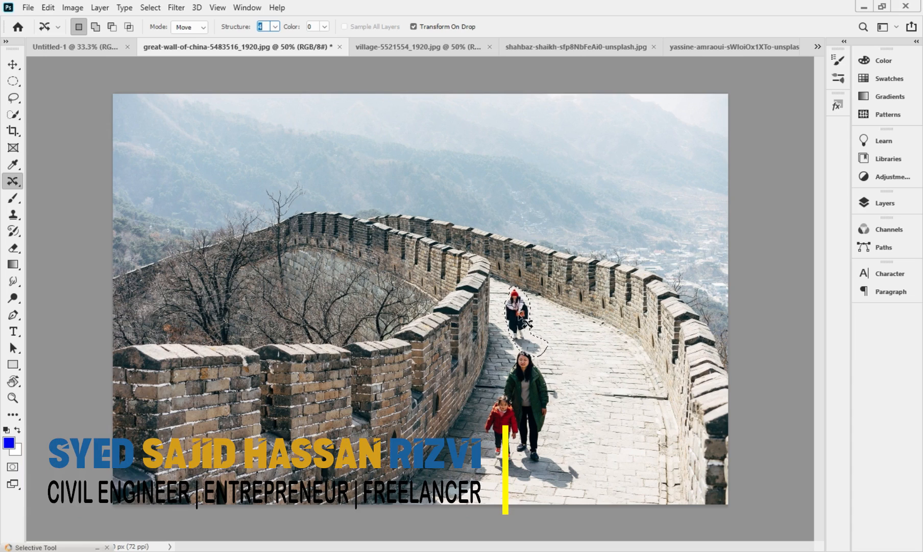
{"action": "mouse_move", "coordinate": [527, 329]}
{"action": "left_mouse_down"}
{"action": "mouse_move", "coordinate": [540, 327]}
{"action": "mouse_move", "coordinate": [524, 323]}
{"action": "left_mouse_up"}
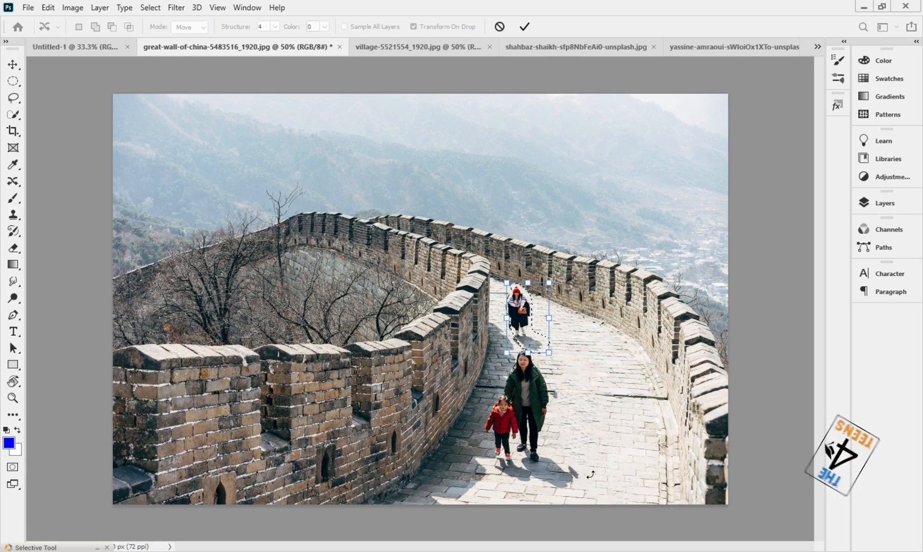
{"action": "key", "text": "Return"}
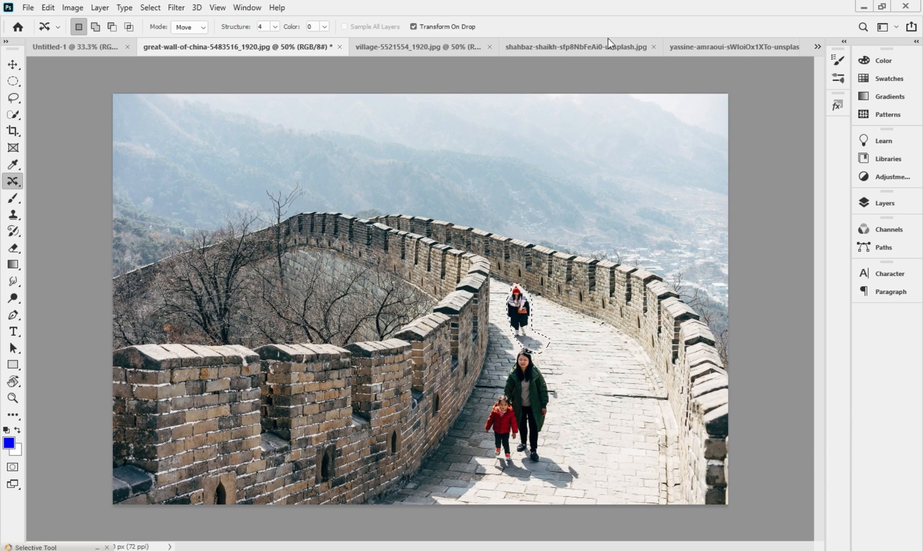
{"action": "left_click", "coordinate": [694, 49]}
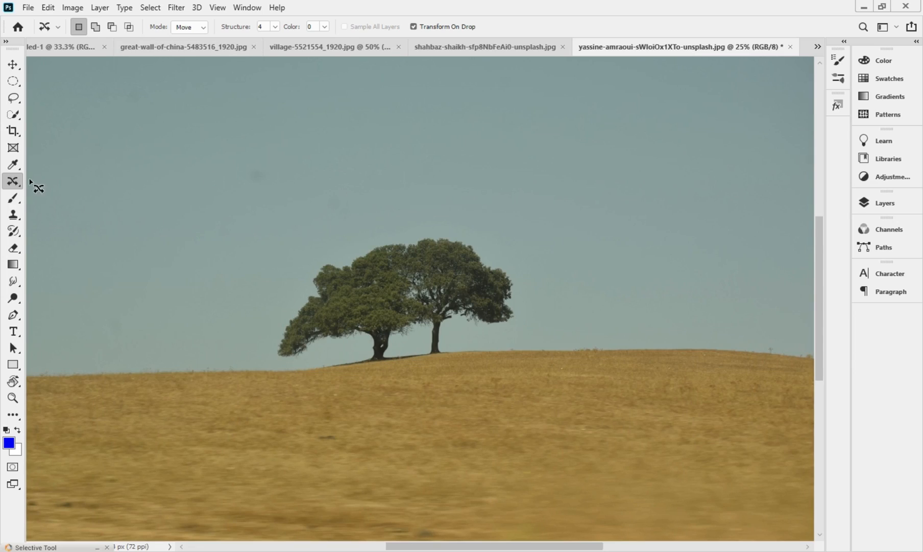
- Try to move the two outlined trees up about 36 px with Content-Aware Move in Move mode, and clear the selection
{"action": "mouse_move", "coordinate": [491, 247]}
{"action": "left_mouse_down"}
{"action": "mouse_move", "coordinate": [449, 223]}
{"action": "mouse_move", "coordinate": [402, 224]}
{"action": "mouse_move", "coordinate": [312, 267]}
{"action": "left_mouse_up"}
{"action": "mouse_move", "coordinate": [280, 309]}
{"action": "left_mouse_down"}
{"action": "mouse_move", "coordinate": [265, 344]}
{"action": "mouse_move", "coordinate": [275, 360]}
{"action": "mouse_move", "coordinate": [498, 332]}
{"action": "left_mouse_up"}
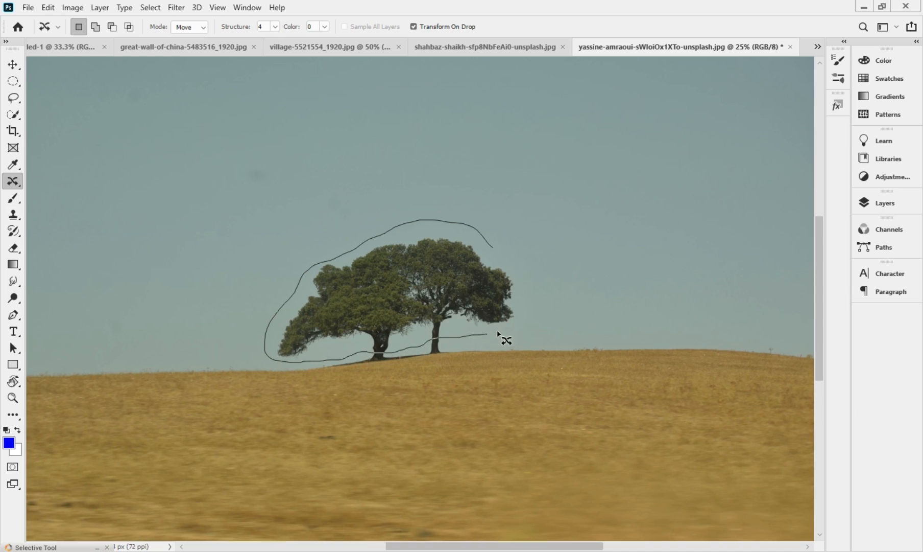
{"action": "left_click_drag", "start_coordinate": [530, 290], "coordinate": [495, 251]}
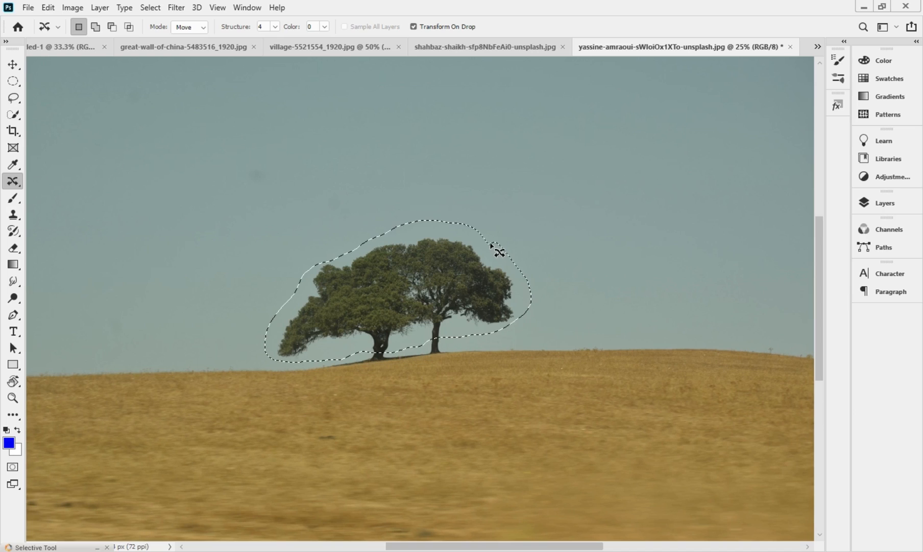
{"action": "left_click_drag", "start_coordinate": [410, 301], "coordinate": [411, 294]}
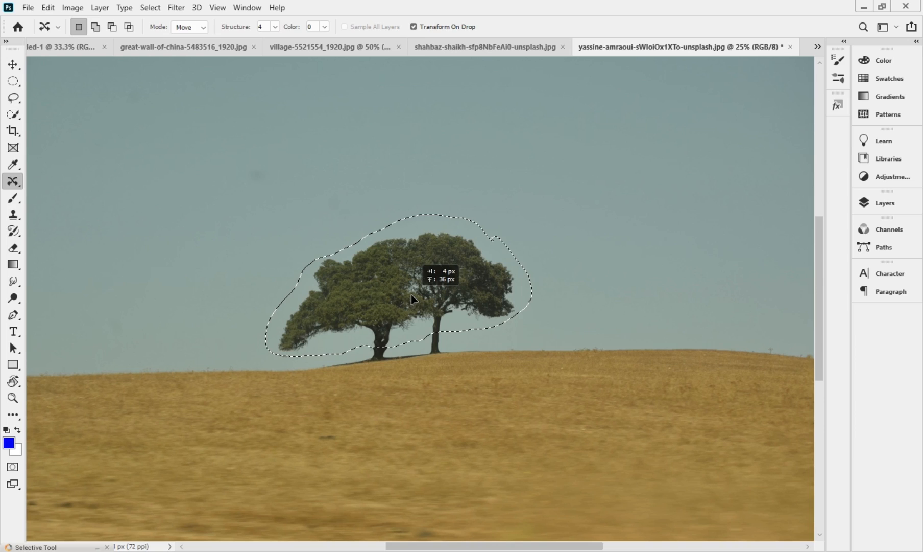
{"action": "left_click_drag", "start_coordinate": [411, 294], "coordinate": [411, 294]}
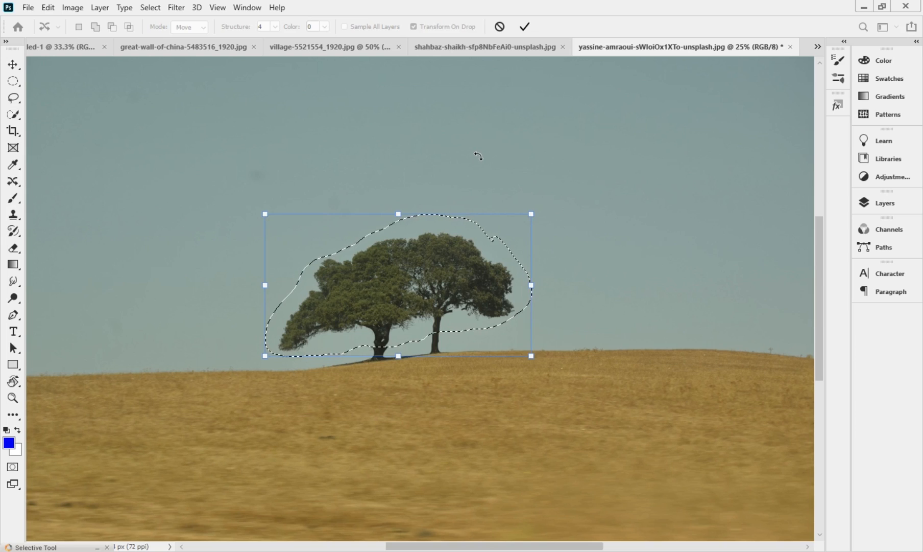
{"action": "key", "text": "Return"}
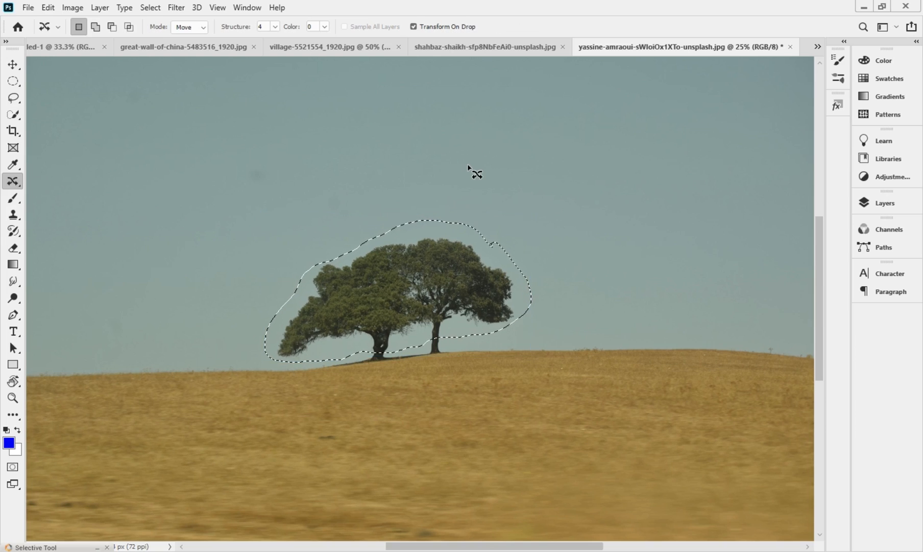
{"action": "key", "text": "ctrl+d"}
- Set Content-Aware Move to Extend mode, stretch the outlined trees slightly upward to lengthen their trunks, and clear the selection
{"action": "left_click", "coordinate": [200, 28]}
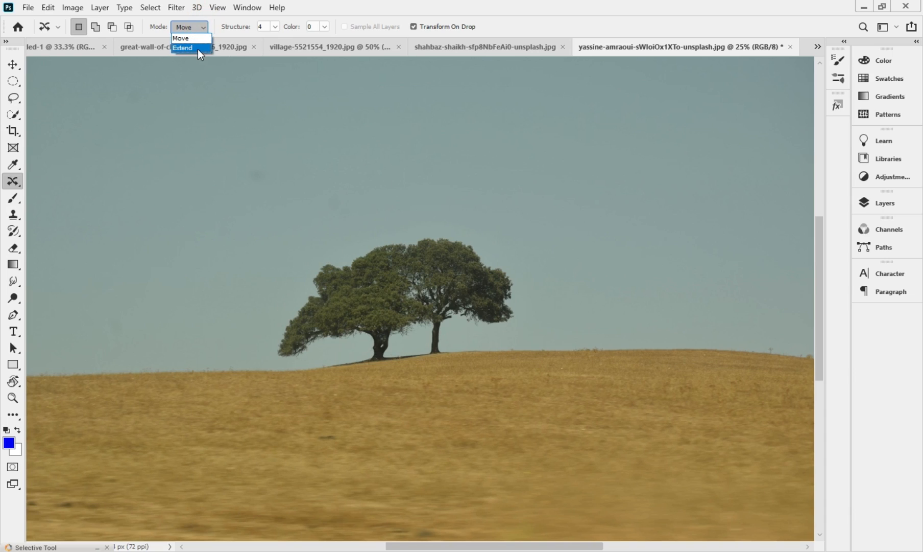
{"action": "left_click", "coordinate": [197, 48]}
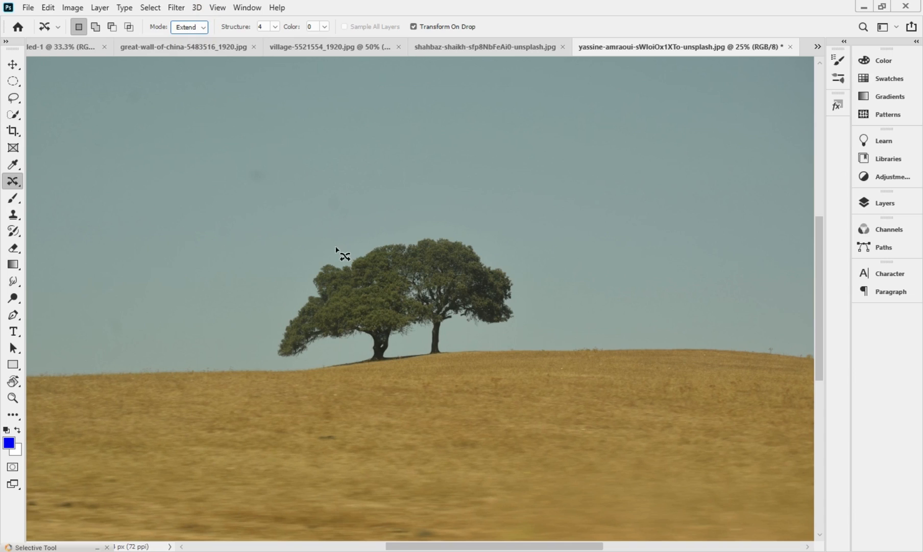
{"action": "mouse_move", "coordinate": [338, 255]}
{"action": "left_mouse_down"}
{"action": "mouse_move", "coordinate": [312, 261]}
{"action": "mouse_move", "coordinate": [274, 340]}
{"action": "mouse_move", "coordinate": [272, 351]}
{"action": "mouse_move", "coordinate": [303, 356]}
{"action": "left_mouse_up"}
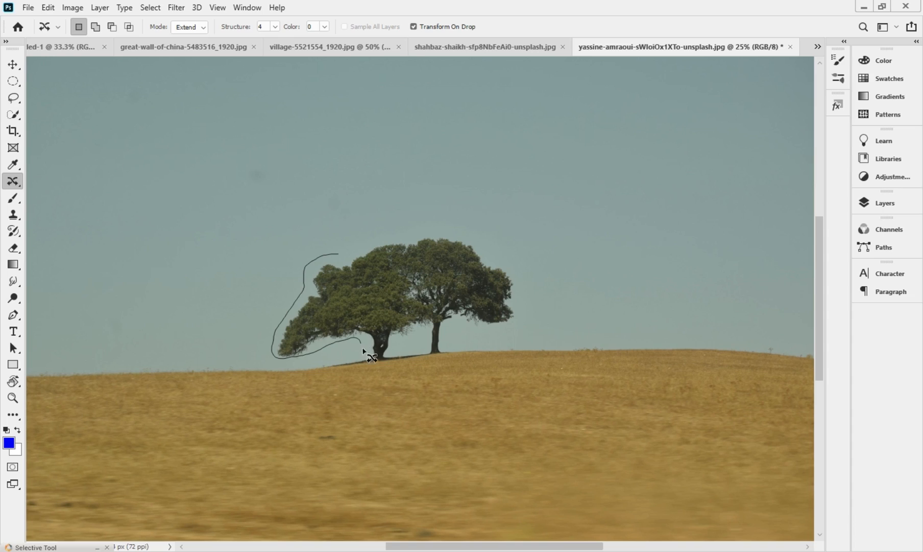
{"action": "mouse_move", "coordinate": [376, 351]}
{"action": "left_mouse_down"}
{"action": "mouse_move", "coordinate": [507, 331]}
{"action": "mouse_move", "coordinate": [531, 310]}
{"action": "mouse_move", "coordinate": [518, 278]}
{"action": "left_mouse_up"}
{"action": "left_click_drag", "start_coordinate": [376, 244], "coordinate": [338, 254]}
{"action": "left_click_drag", "start_coordinate": [407, 307], "coordinate": [405, 304]}
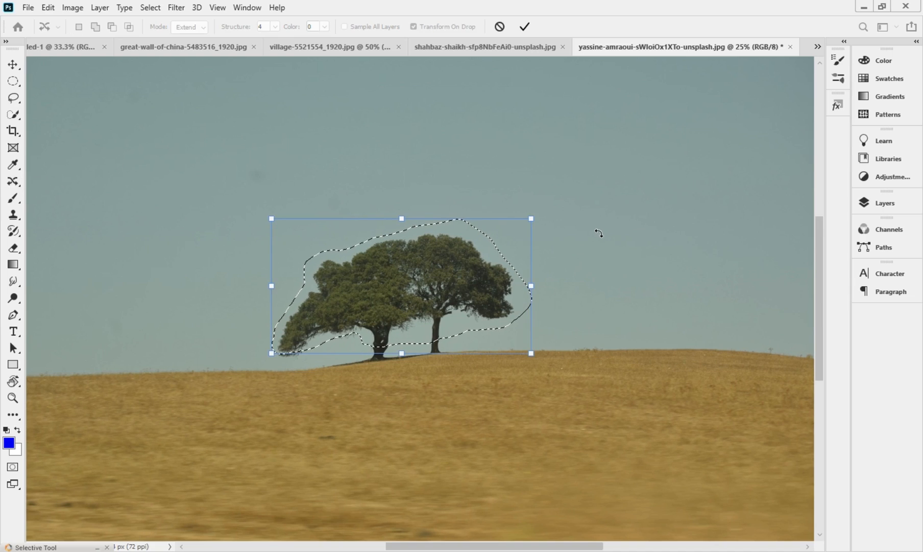
{"action": "key", "text": "Return"}
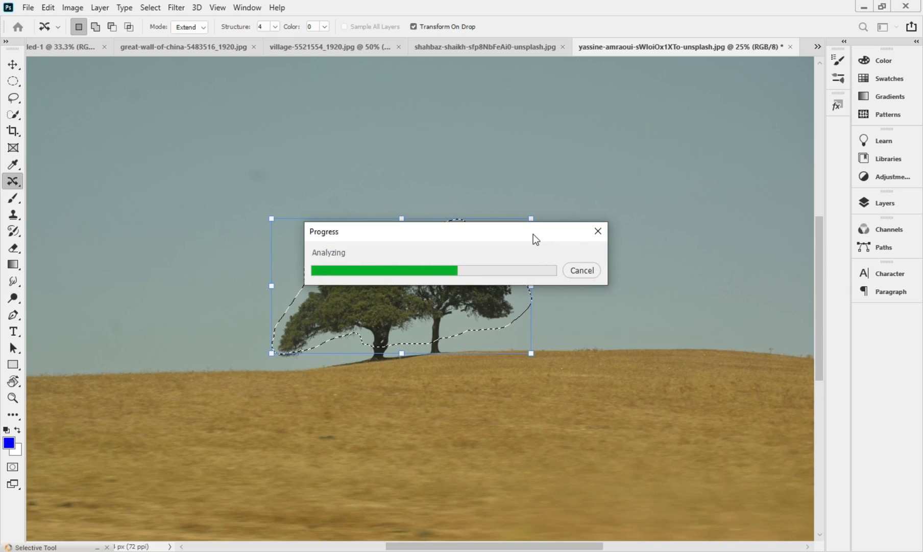
{"action": "left_click", "coordinate": [546, 226]}
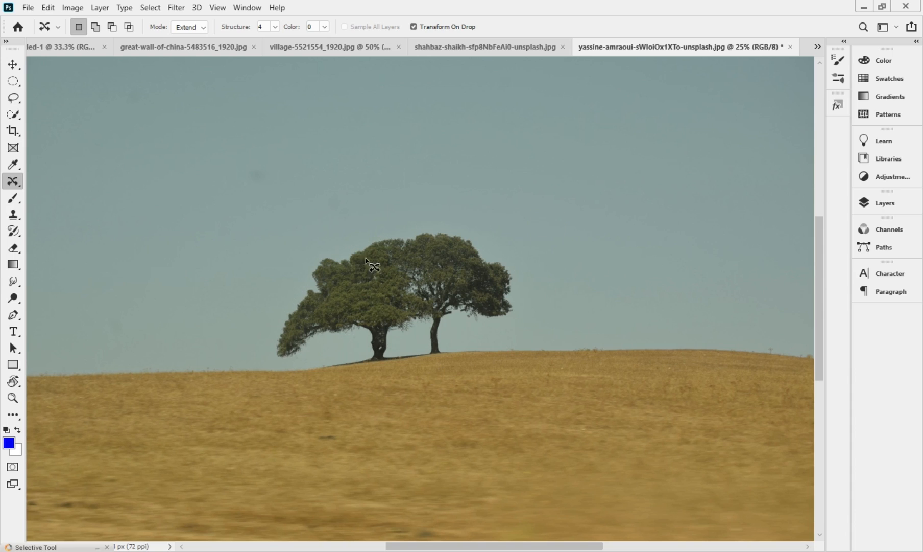
- Copy a dark-streaked patch of grass from the field's lower left to its bottom center in Extend mode, and deselect it
{"action": "scroll", "coordinate": [487, 335], "scroll_direction": "down", "scroll_amount": 5}
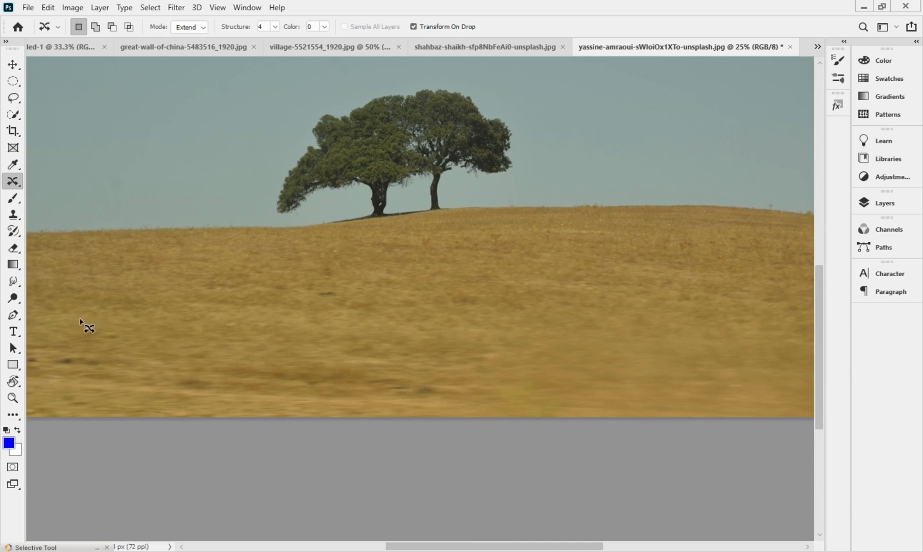
{"action": "mouse_move", "coordinate": [64, 331]}
{"action": "left_mouse_down"}
{"action": "mouse_move", "coordinate": [50, 373]}
{"action": "mouse_move", "coordinate": [108, 399]}
{"action": "mouse_move", "coordinate": [148, 406]}
{"action": "mouse_move", "coordinate": [177, 380]}
{"action": "mouse_move", "coordinate": [176, 352]}
{"action": "mouse_move", "coordinate": [138, 332]}
{"action": "mouse_move", "coordinate": [59, 327]}
{"action": "mouse_move", "coordinate": [161, 370]}
{"action": "mouse_move", "coordinate": [414, 414]}
{"action": "mouse_move", "coordinate": [498, 400]}
{"action": "left_mouse_up"}
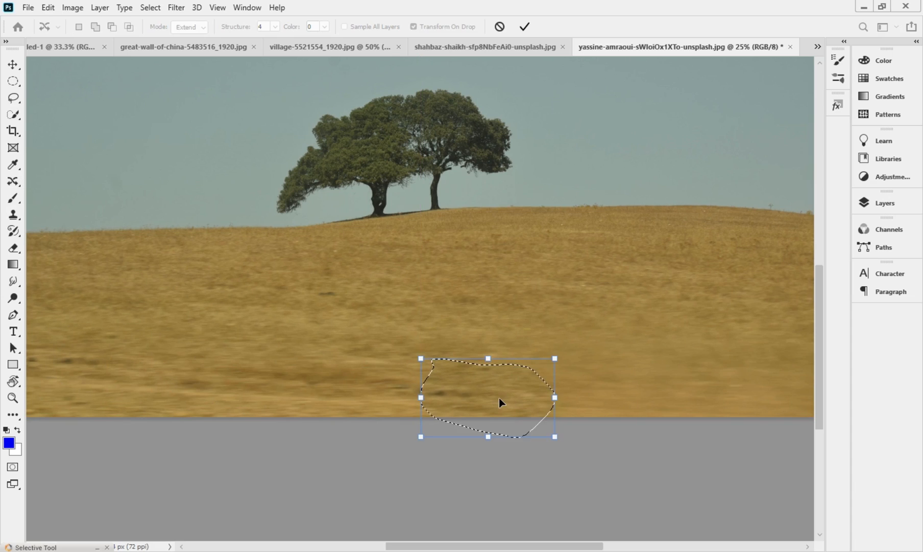
{"action": "key", "text": "Return"}
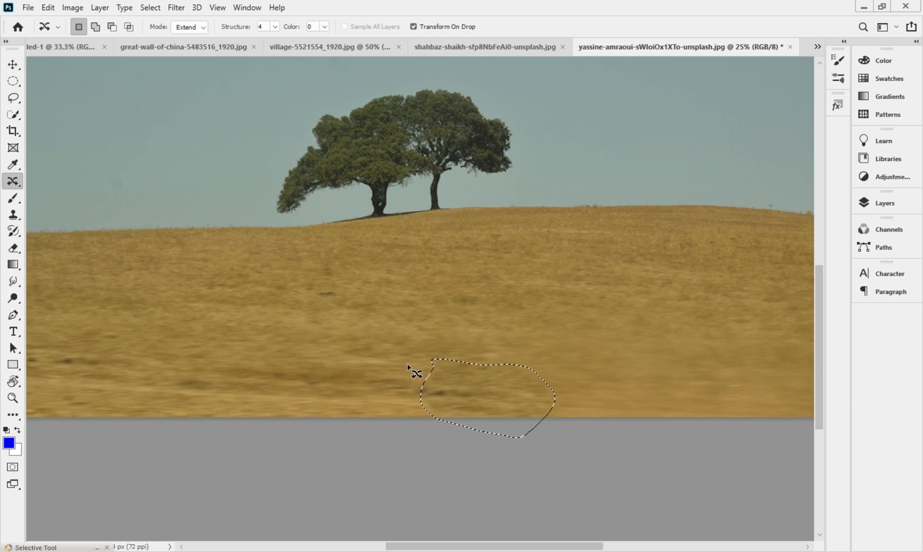
{"action": "key", "text": "ctrl+d"}
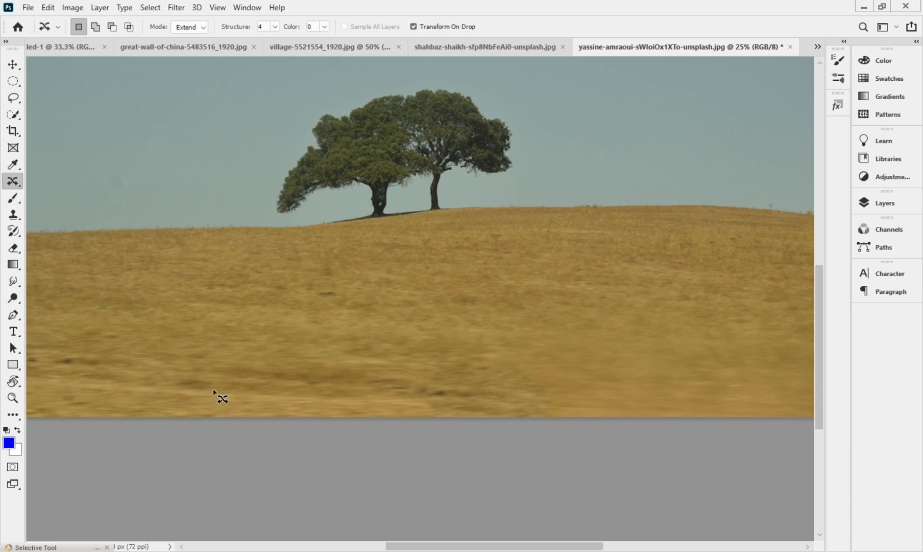
- Copy a long band of streaked ground from the field's lower left to its lower-right edge, and clear the selection
{"action": "mouse_move", "coordinate": [150, 341]}
{"action": "left_mouse_down"}
{"action": "mouse_move", "coordinate": [129, 371]}
{"action": "mouse_move", "coordinate": [280, 406]}
{"action": "mouse_move", "coordinate": [387, 408]}
{"action": "mouse_move", "coordinate": [407, 398]}
{"action": "mouse_move", "coordinate": [403, 374]}
{"action": "mouse_move", "coordinate": [345, 352]}
{"action": "mouse_move", "coordinate": [172, 321]}
{"action": "mouse_move", "coordinate": [143, 341]}
{"action": "left_mouse_up"}
{"action": "left_click_drag", "start_coordinate": [264, 384], "coordinate": [653, 412]}
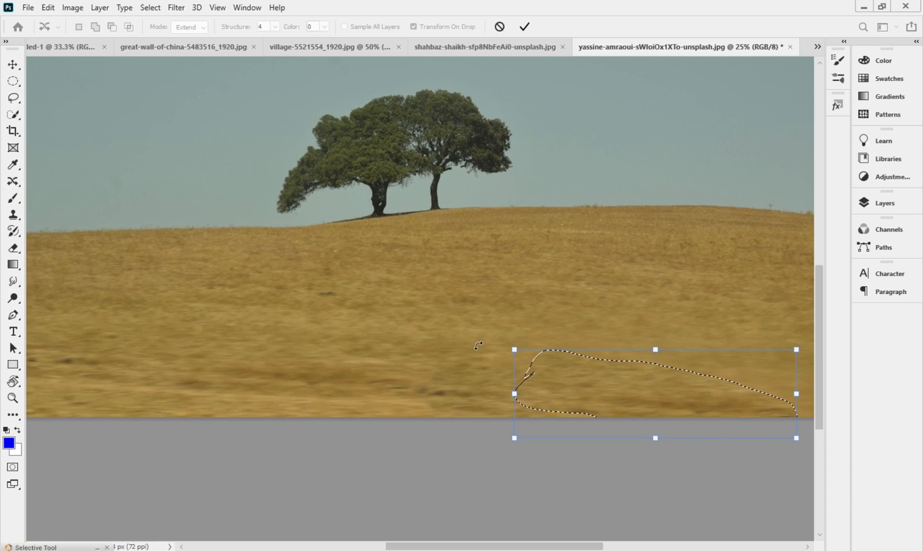
{"action": "key", "text": "Return"}
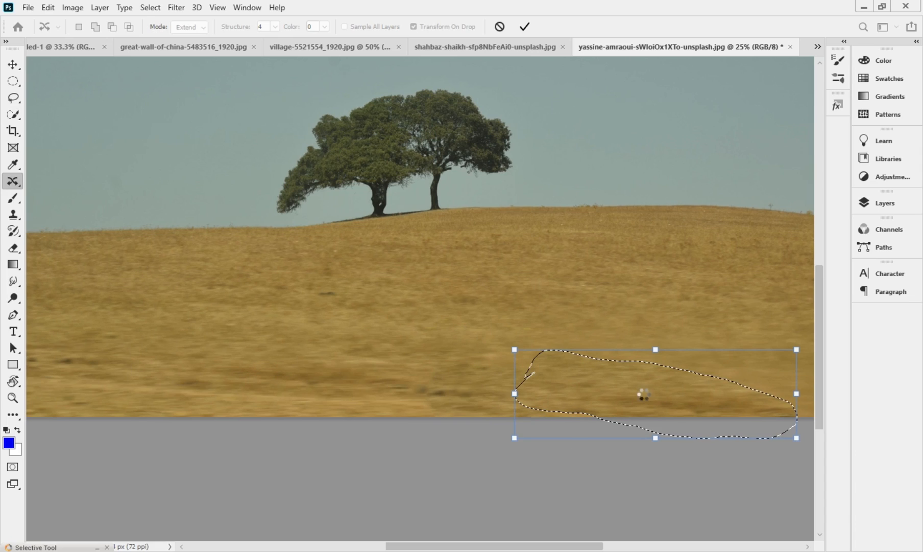
{"action": "left_click", "coordinate": [465, 308]}
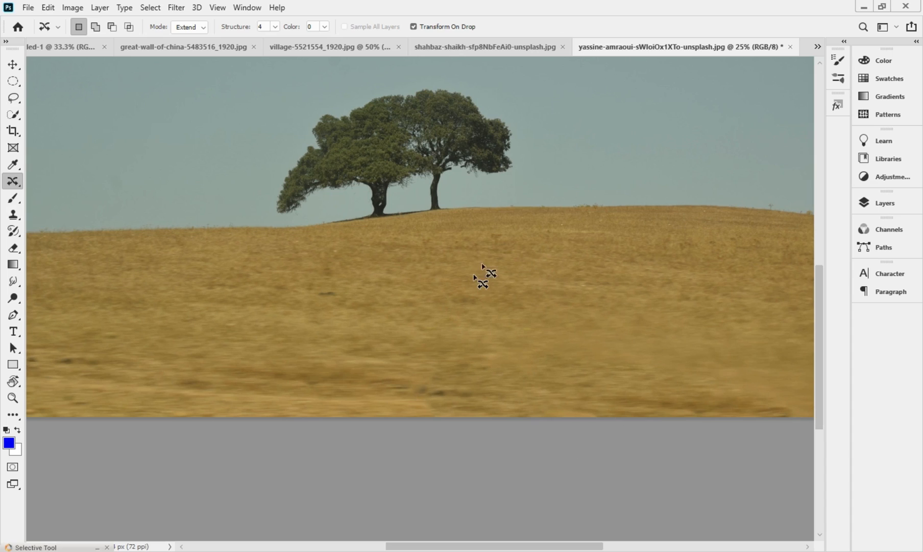
- Return to the Great Wall photo at 100% and clear the selection around the red-hatted woman
{"action": "left_click", "coordinate": [206, 47]}
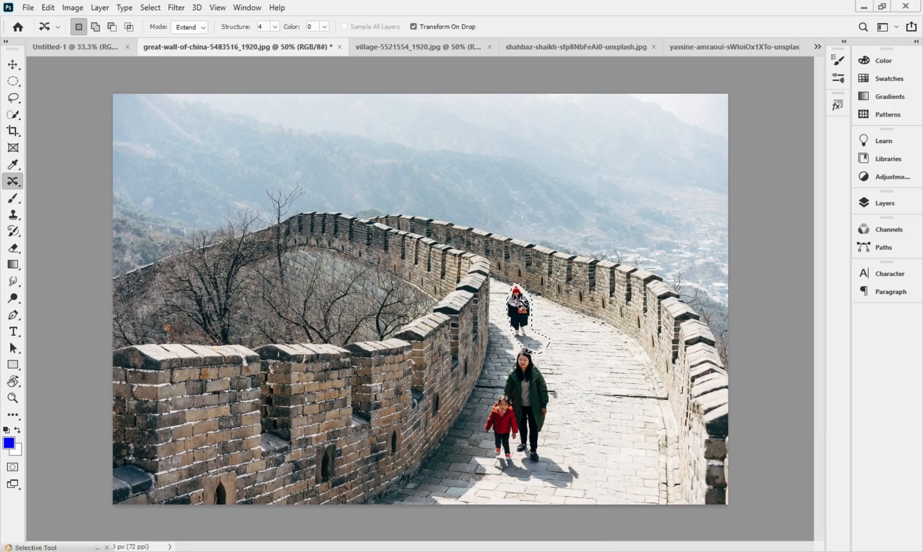
{"action": "key", "text": "ctrl+plus"}
{"action": "key", "text": "ctrl+plus"}
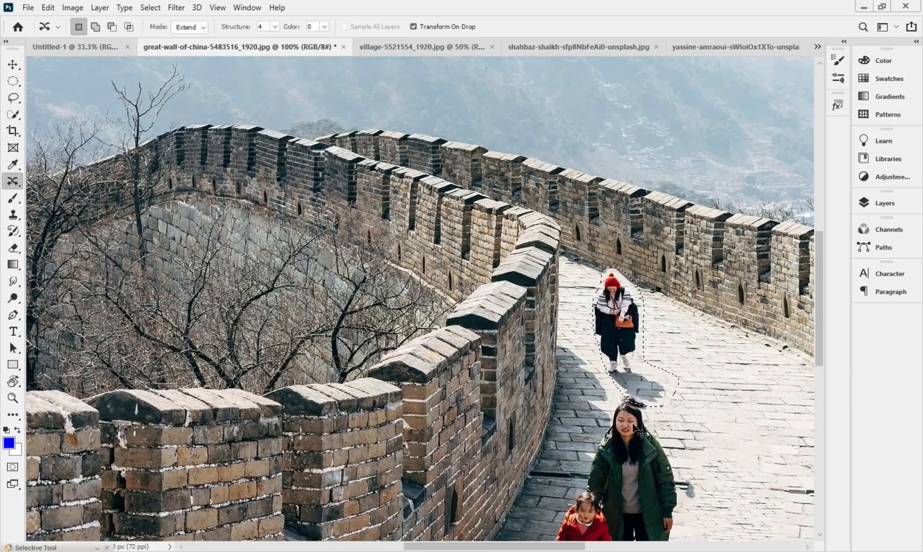
{"action": "left_click_drag", "start_coordinate": [697, 407], "coordinate": [404, 307]}
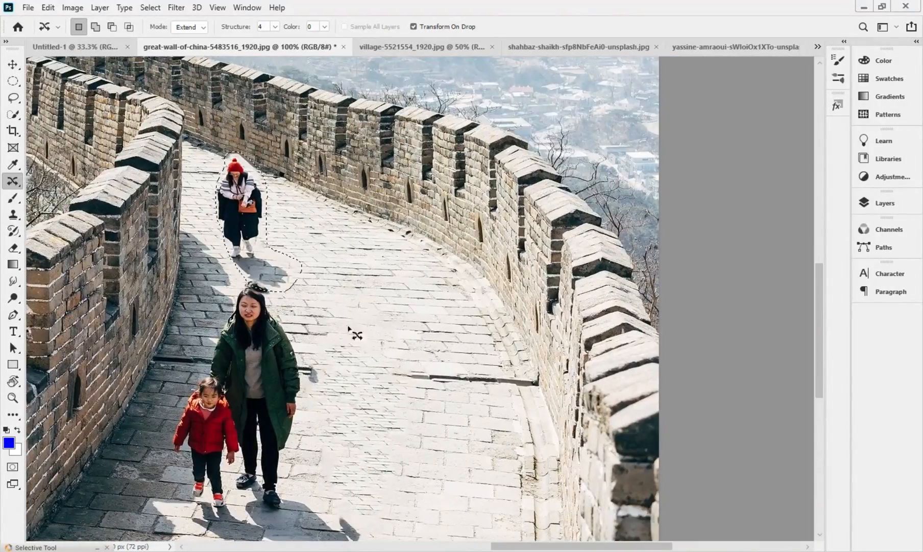
{"action": "key", "text": "ctrl+d"}
- Outline the start of the horizontal gap in the paving and extend it toward the woman in green, then deselect
{"action": "left_click_drag", "start_coordinate": [411, 363], "coordinate": [408, 388]}
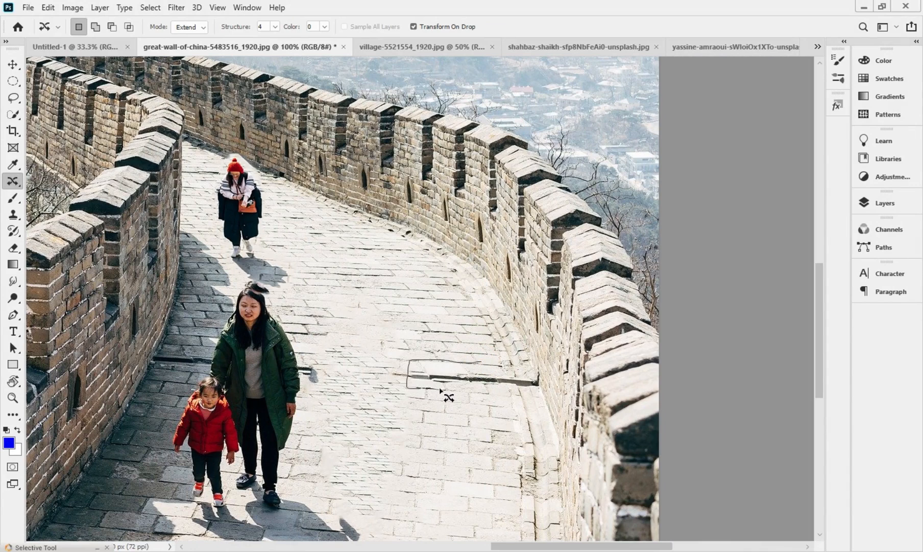
{"action": "left_click_drag", "start_coordinate": [479, 397], "coordinate": [502, 398]}
{"action": "mouse_move", "coordinate": [476, 364]}
{"action": "left_mouse_down"}
{"action": "mouse_move", "coordinate": [460, 381]}
{"action": "mouse_move", "coordinate": [390, 378]}
{"action": "left_mouse_up"}
{"action": "left_click", "coordinate": [455, 381]}
{"action": "key", "text": "Return"}
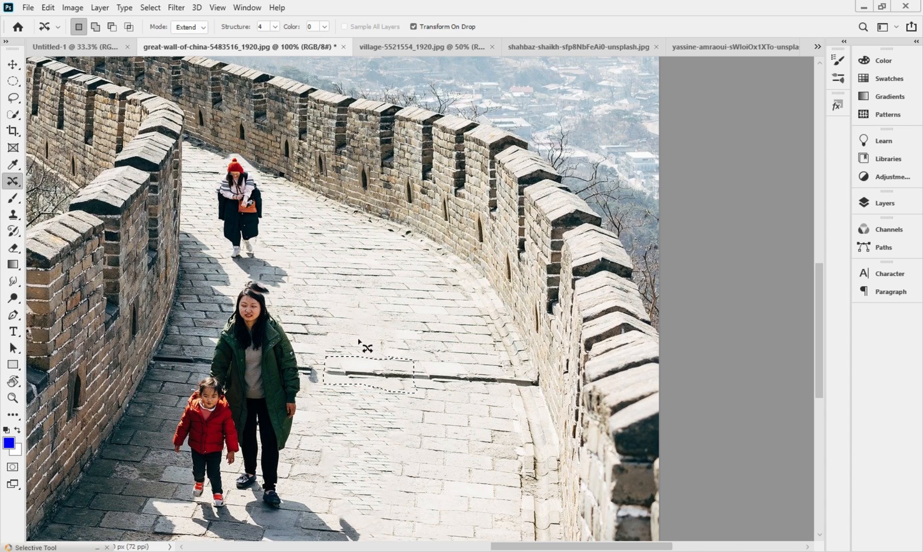
{"action": "key", "text": "ctrl+d"}
- Copy another section of the paving gap up to the green coat so the line continues, and clear the selection
{"action": "mouse_move", "coordinate": [435, 394]}
{"action": "left_mouse_down"}
{"action": "mouse_move", "coordinate": [494, 390]}
{"action": "mouse_move", "coordinate": [486, 367]}
{"action": "mouse_move", "coordinate": [402, 363]}
{"action": "mouse_move", "coordinate": [473, 364]}
{"action": "mouse_move", "coordinate": [483, 366]}
{"action": "mouse_move", "coordinate": [352, 370]}
{"action": "left_mouse_up"}
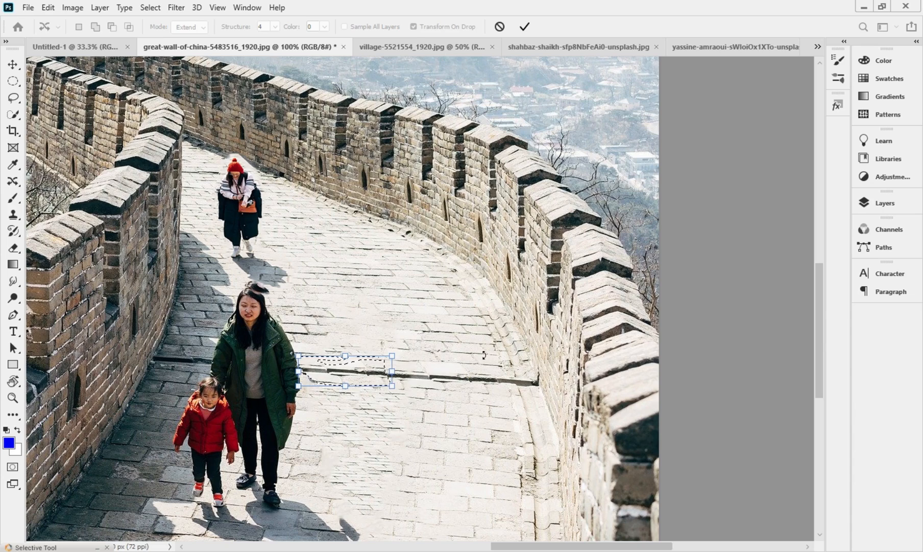
{"action": "key", "text": "Return"}
{"action": "left_click", "coordinate": [462, 353]}
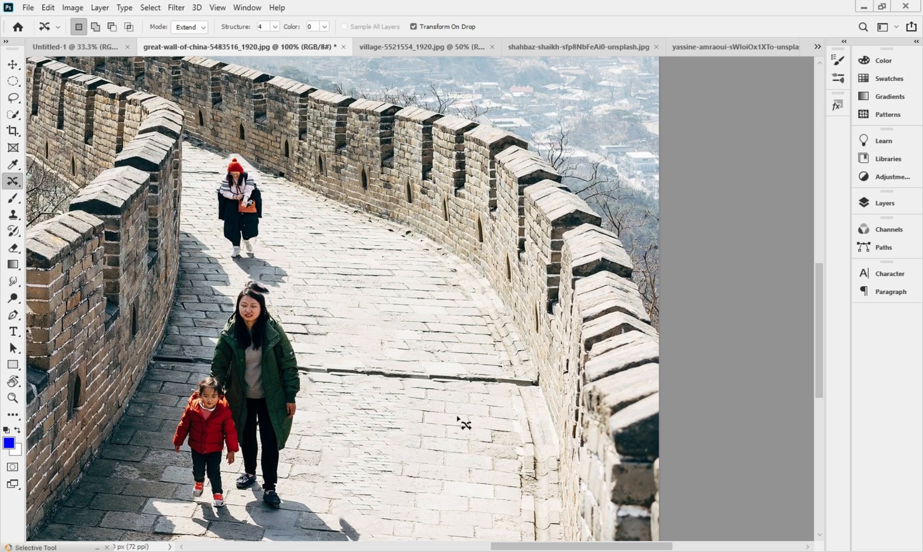
- Copy a block of clean paving from below the gap onto the blurred stones beside the woman in green
{"action": "mouse_move", "coordinate": [407, 387]}
{"action": "left_mouse_down"}
{"action": "mouse_move", "coordinate": [406, 449]}
{"action": "mouse_move", "coordinate": [484, 466]}
{"action": "left_mouse_up"}
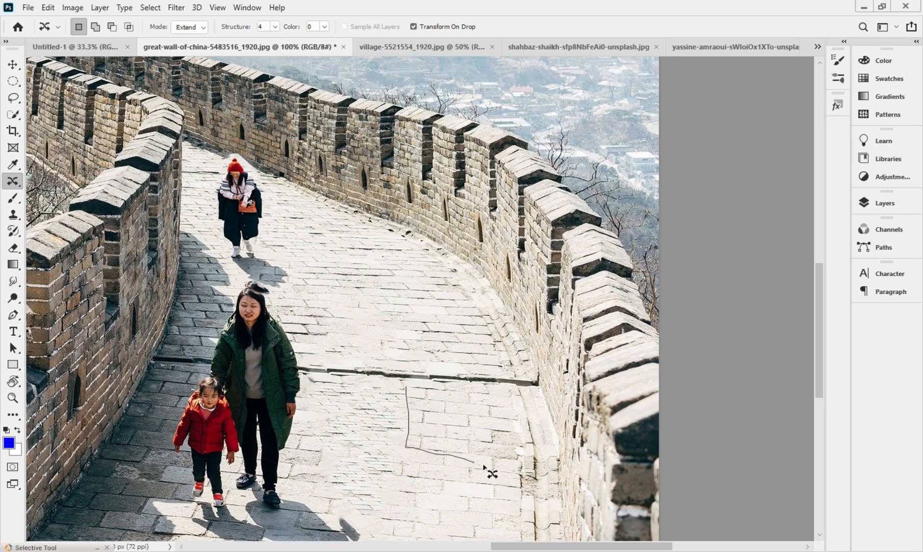
{"action": "left_click_drag", "start_coordinate": [498, 395], "coordinate": [411, 386]}
{"action": "left_click_drag", "start_coordinate": [472, 426], "coordinate": [368, 422]}
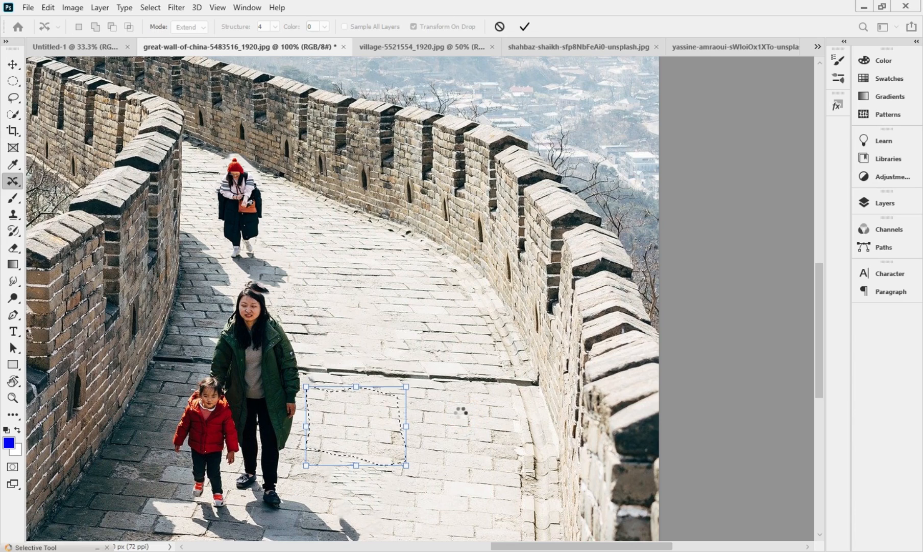
{"action": "key", "text": "Return"}
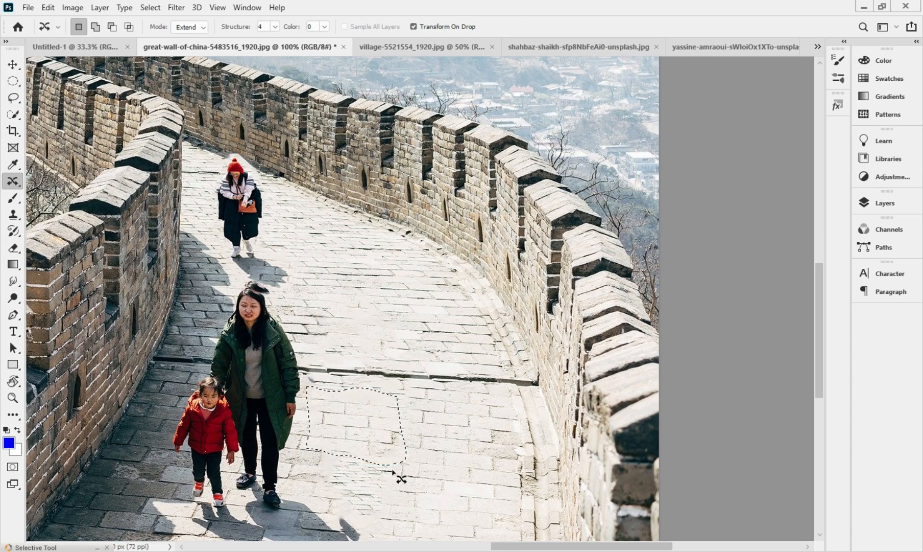
- Cover the blurred paving near the woman's feet with a copied block of stones, deselect, and view the photo at 66.7%
{"action": "left_click_drag", "start_coordinate": [403, 466], "coordinate": [386, 505]}
{"action": "mouse_move", "coordinate": [431, 536]}
{"action": "left_mouse_down"}
{"action": "mouse_move", "coordinate": [477, 539]}
{"action": "mouse_move", "coordinate": [481, 490]}
{"action": "mouse_move", "coordinate": [412, 472]}
{"action": "mouse_move", "coordinate": [400, 501]}
{"action": "mouse_move", "coordinate": [370, 481]}
{"action": "mouse_move", "coordinate": [367, 490]}
{"action": "left_mouse_up"}
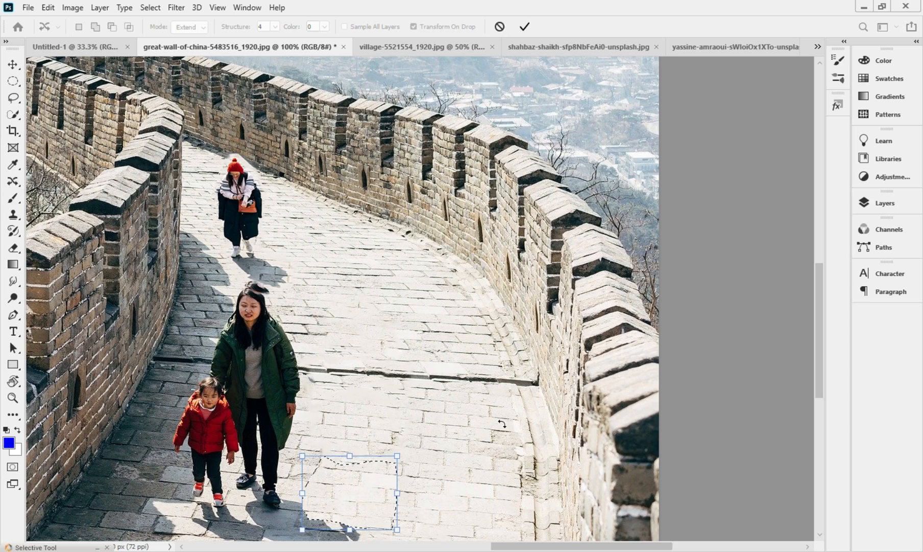
{"action": "key", "text": "Return"}
{"action": "left_click", "coordinate": [407, 397]}
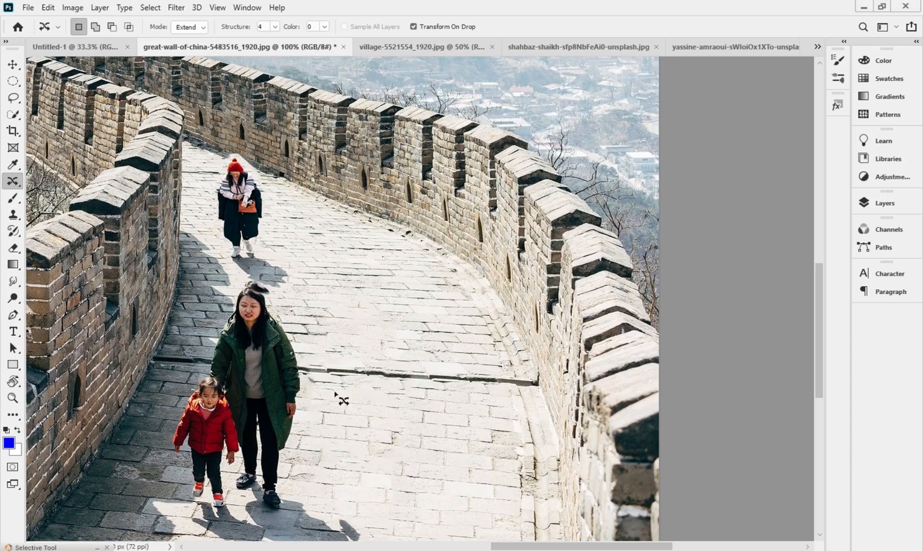
{"action": "key", "text": "ctrl+minus"}
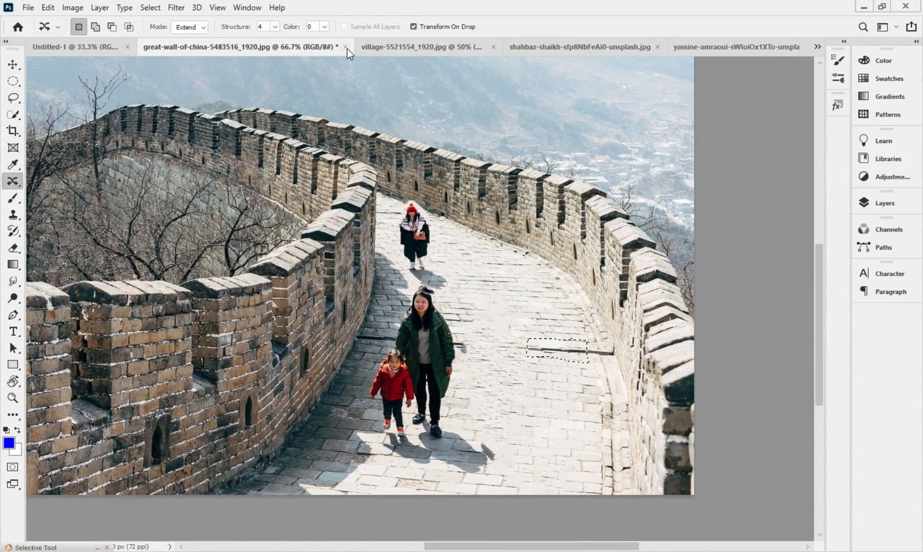
- Switch to the village photo and activate the Content-Aware Move tool
{"action": "left_click", "coordinate": [72, 48]}
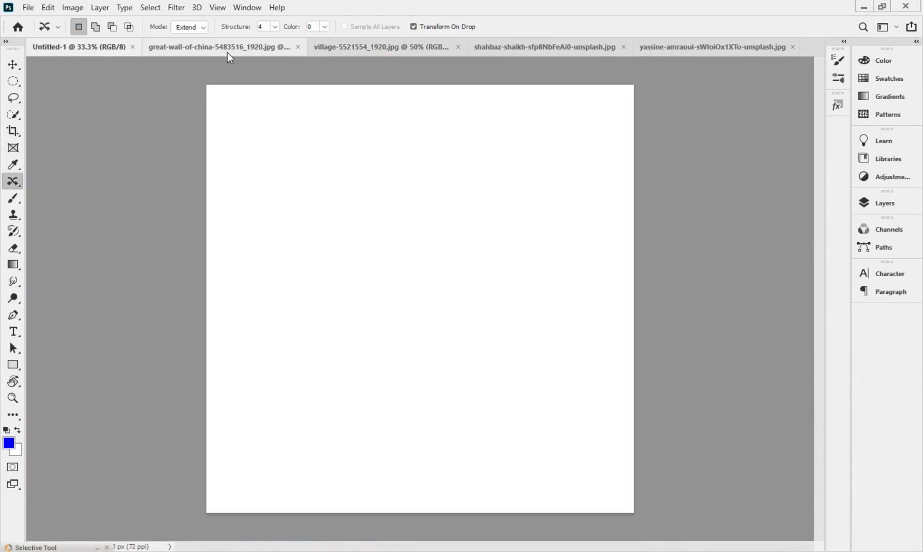
{"action": "left_click", "coordinate": [228, 53]}
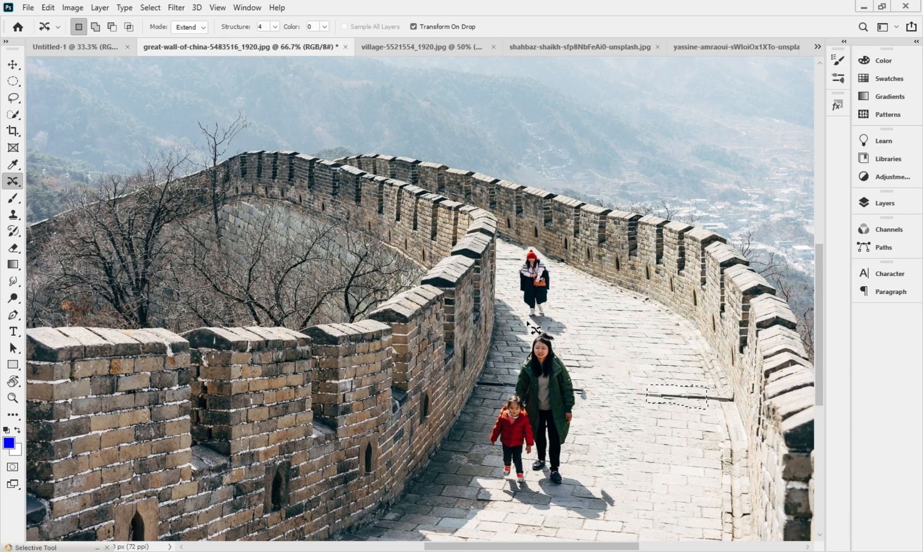
{"action": "left_click", "coordinate": [412, 44]}
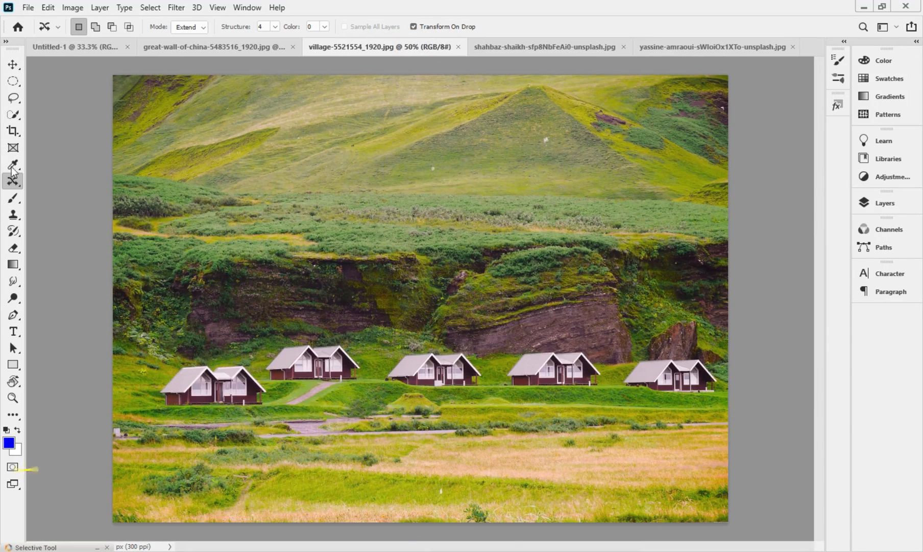
{"action": "right_click", "coordinate": [13, 181]}
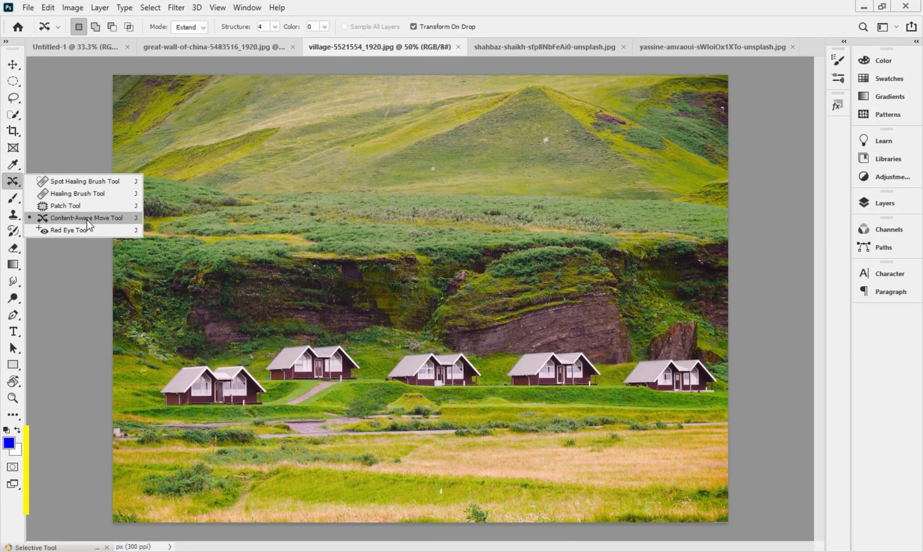
{"action": "left_click", "coordinate": [85, 218]}
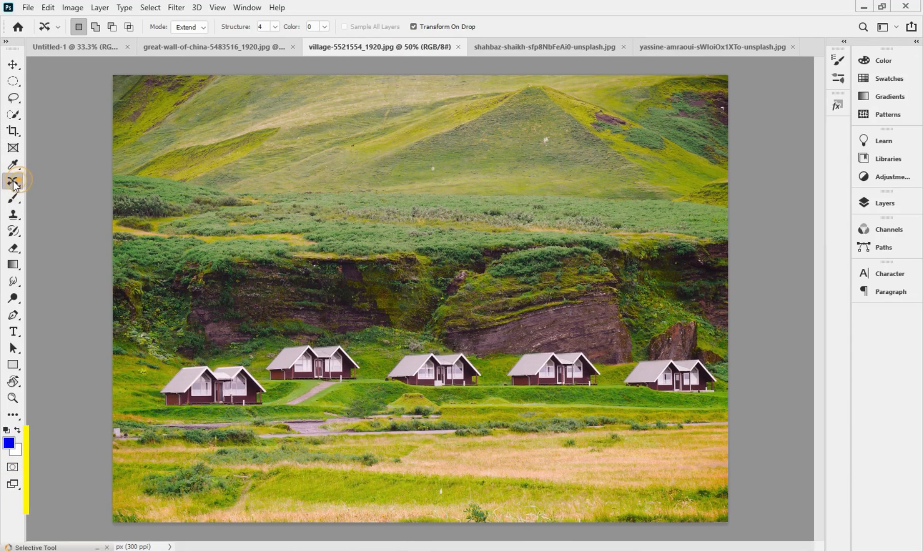
- Outline the rightmost house loosely with the Lasso tool
{"action": "left_click", "coordinate": [13, 97]}
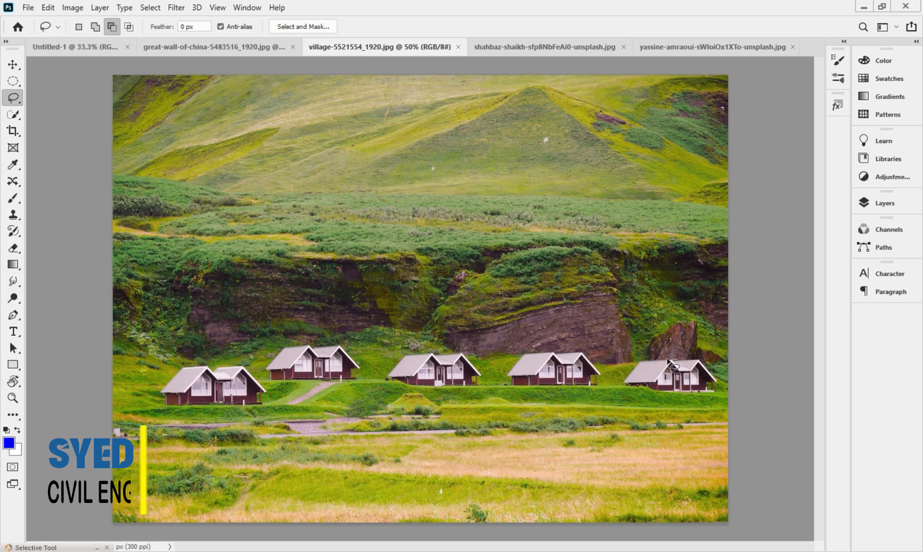
{"action": "mouse_move", "coordinate": [633, 365]}
{"action": "left_mouse_down"}
{"action": "mouse_move", "coordinate": [627, 389]}
{"action": "mouse_move", "coordinate": [690, 403]}
{"action": "left_mouse_up"}
{"action": "mouse_move", "coordinate": [711, 367]}
{"action": "left_mouse_down"}
{"action": "mouse_move", "coordinate": [703, 358]}
{"action": "mouse_move", "coordinate": [678, 361]}
{"action": "left_mouse_up"}
{"action": "left_click_drag", "start_coordinate": [675, 361], "coordinate": [677, 361]}
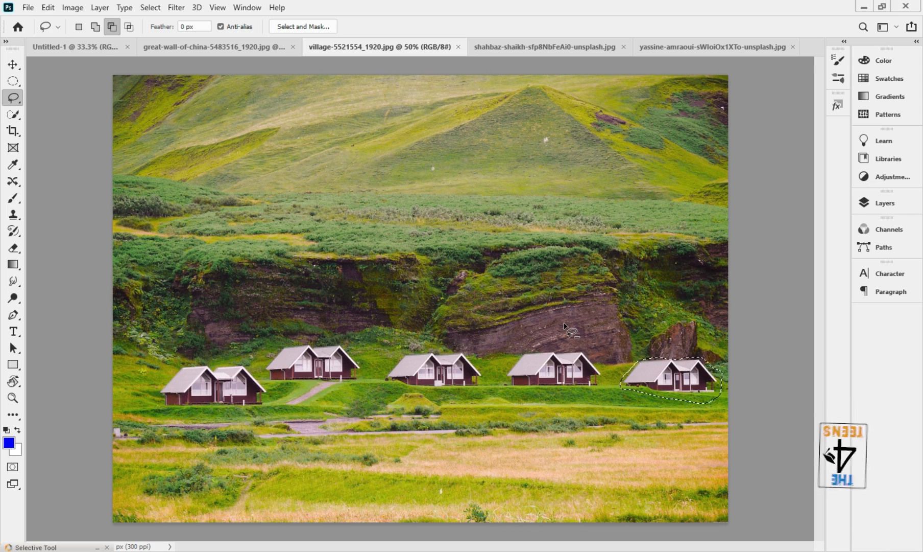
- Remove the selected house with a Content-Aware fill in Normal mode at 100% opacity, and clear the selection
{"action": "key", "text": "shift"}
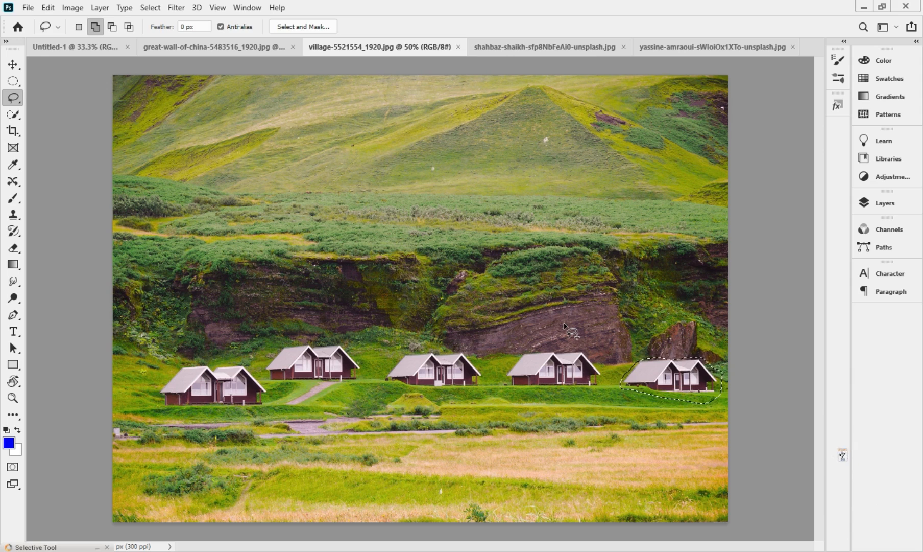
{"action": "key", "text": "shift+F5"}
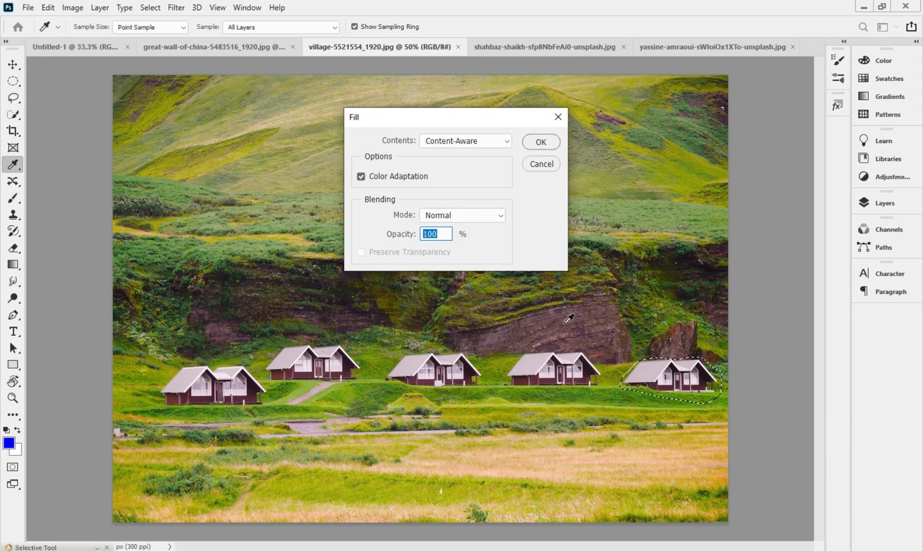
{"action": "left_click", "coordinate": [479, 143]}
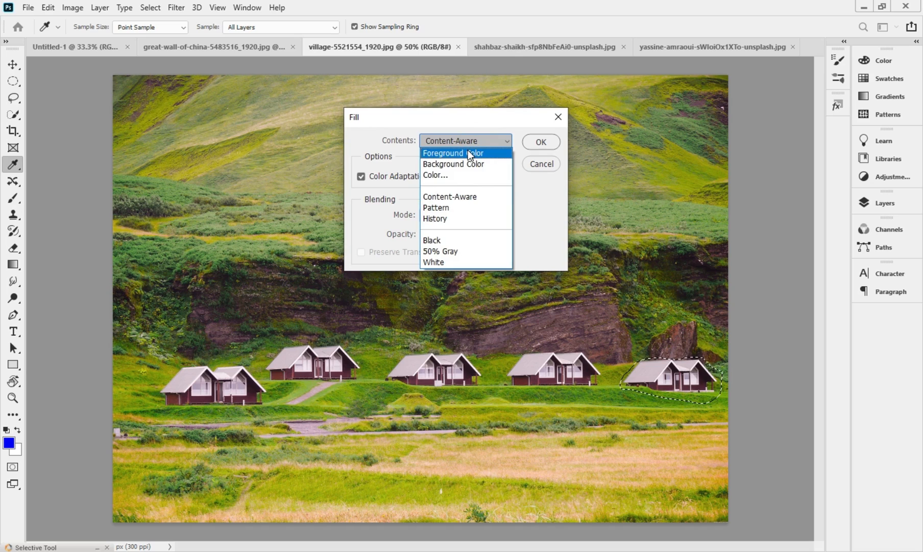
{"action": "left_click", "coordinate": [458, 198]}
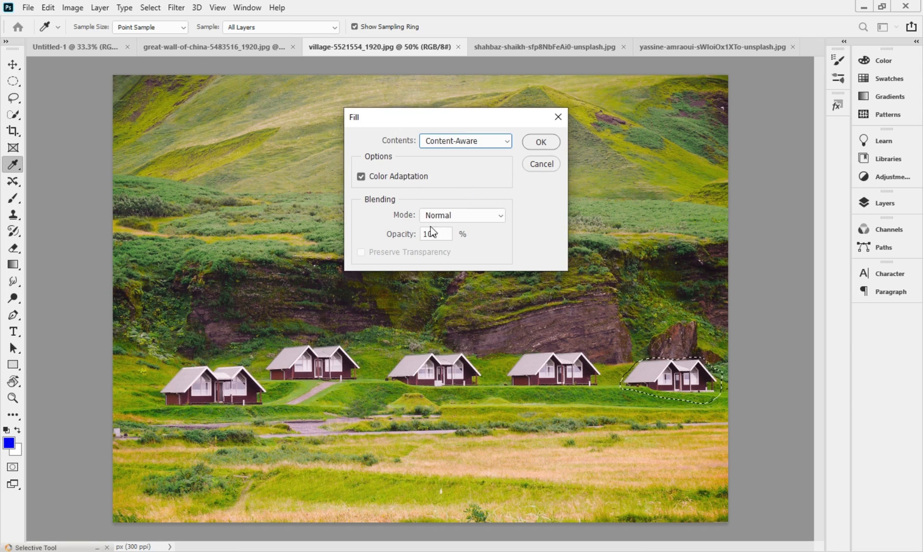
{"action": "left_click", "coordinate": [543, 144]}
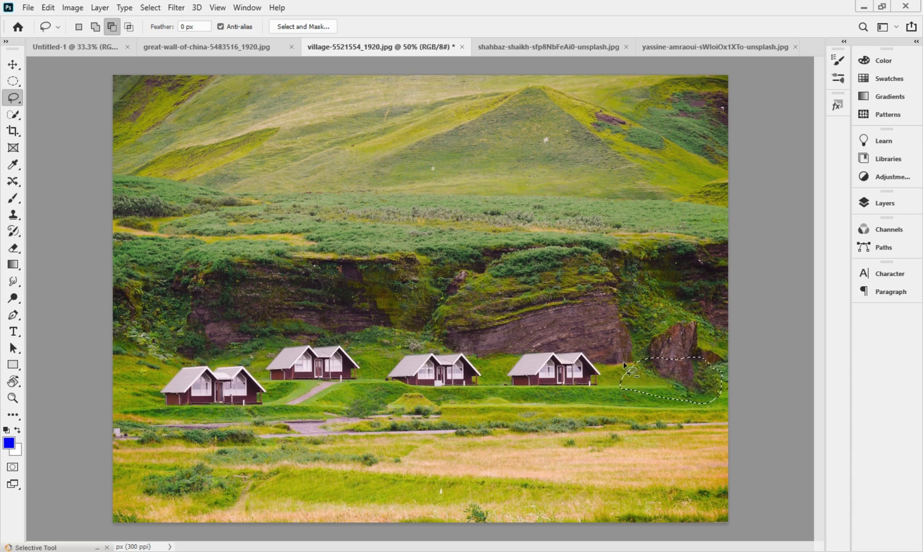
{"action": "key", "text": "ctrl+d"}
- Outline the third house from the left with the Patch tool
{"action": "mouse_move", "coordinate": [13, 182]}
{"action": "left_mouse_down"}
{"action": "mouse_move", "coordinate": [60, 195]}
{"action": "mouse_move", "coordinate": [64, 206]}
{"action": "left_mouse_up"}
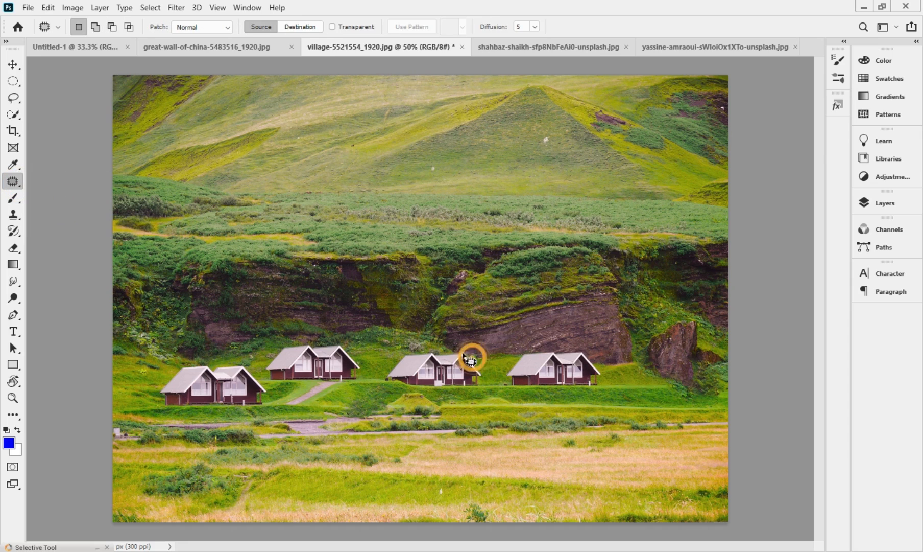
{"action": "mouse_move", "coordinate": [428, 350]}
{"action": "left_mouse_down"}
{"action": "mouse_move", "coordinate": [393, 356]}
{"action": "mouse_move", "coordinate": [386, 379]}
{"action": "mouse_move", "coordinate": [424, 402]}
{"action": "mouse_move", "coordinate": [477, 400]}
{"action": "mouse_move", "coordinate": [490, 379]}
{"action": "mouse_move", "coordinate": [467, 356]}
{"action": "left_mouse_up"}
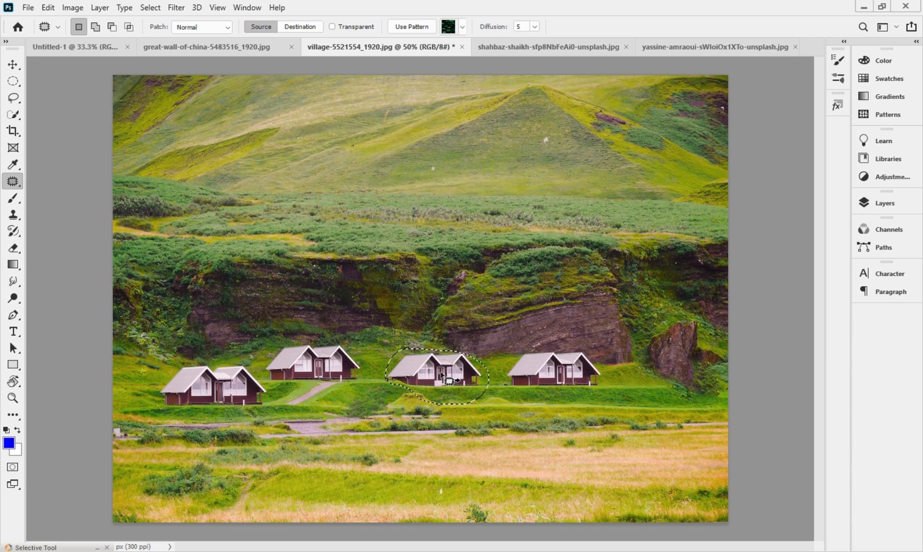
- Try to replace the outlined house with surrounding meadow using the patch in Source mode, and deselect
{"action": "left_click_drag", "start_coordinate": [442, 374], "coordinate": [127, 368]}
{"action": "left_click_drag", "start_coordinate": [437, 377], "coordinate": [519, 455]}
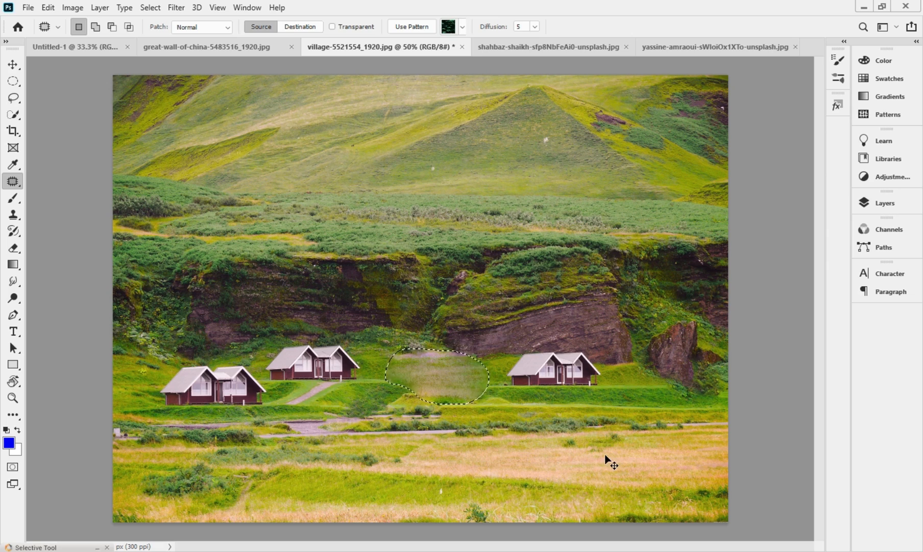
{"action": "key", "text": "ctrl+d"}
- Try patching the lower edge of the smudged area, and undo back to the outlined third house
{"action": "key", "text": "p"}
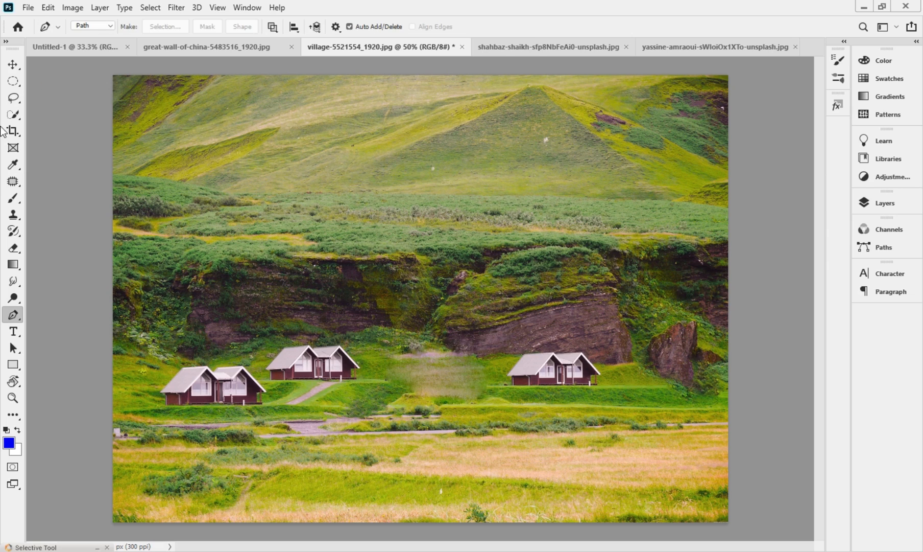
{"action": "left_click", "coordinate": [13, 182]}
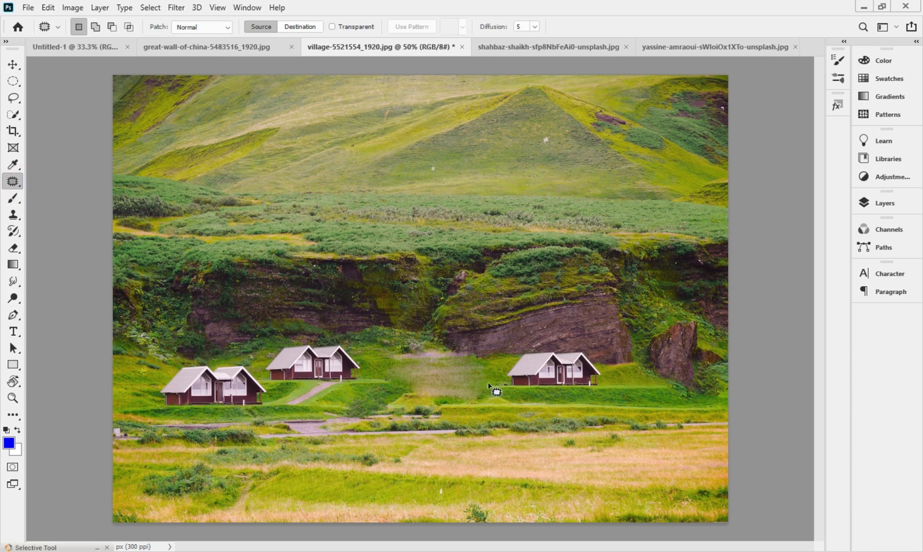
{"action": "mouse_move", "coordinate": [485, 386]}
{"action": "left_mouse_down"}
{"action": "mouse_move", "coordinate": [387, 386]}
{"action": "mouse_move", "coordinate": [395, 396]}
{"action": "mouse_move", "coordinate": [482, 395]}
{"action": "mouse_move", "coordinate": [471, 387]}
{"action": "mouse_move", "coordinate": [457, 390]}
{"action": "mouse_move", "coordinate": [556, 394]}
{"action": "left_mouse_up"}
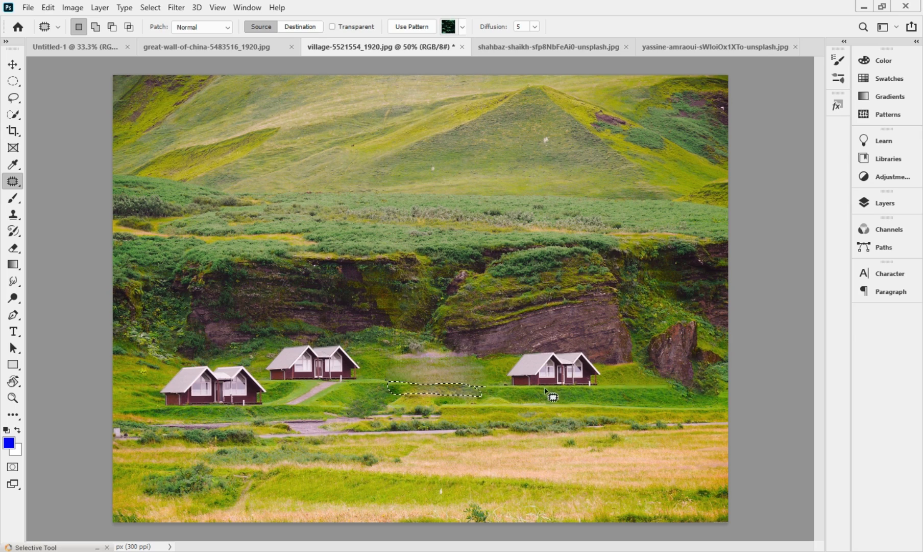
{"action": "key", "text": "ctrl+d"}
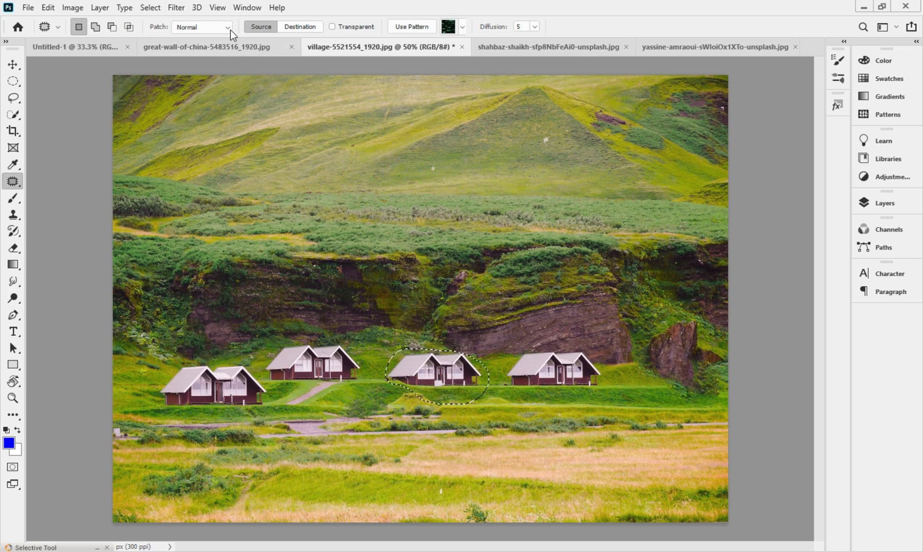
- Set the patch to Destination, copy the outlined house down onto the yellow meadow, and deselect
{"action": "left_click", "coordinate": [307, 28]}
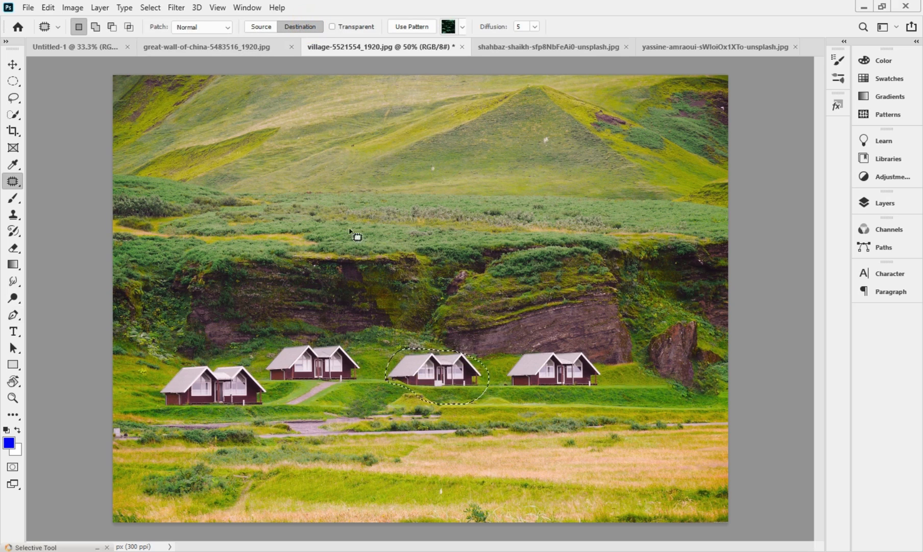
{"action": "left_click_drag", "start_coordinate": [444, 373], "coordinate": [452, 463]}
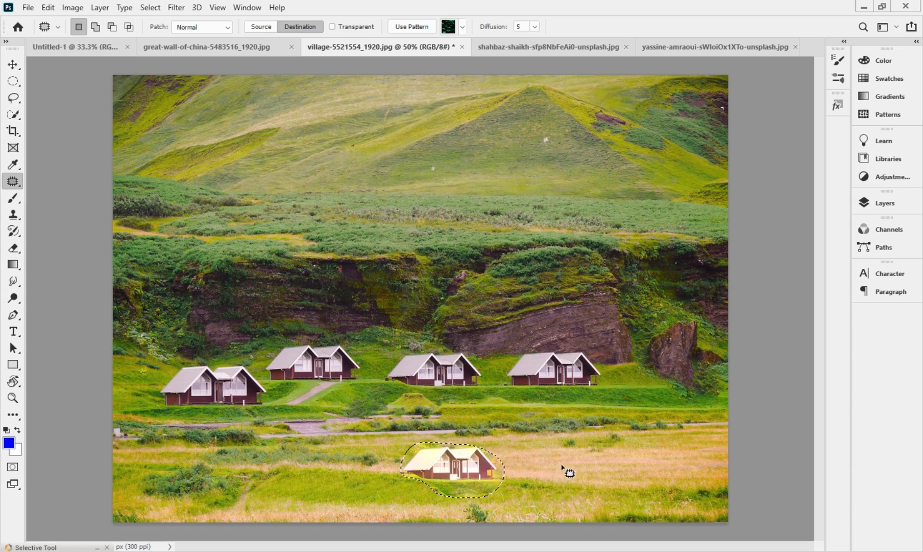
{"action": "key", "text": "ctrl+d"}
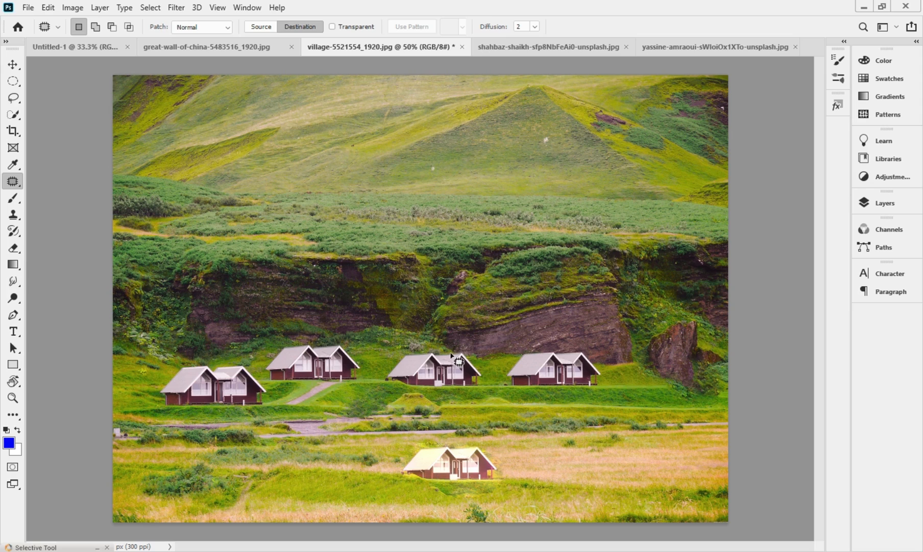
- Set the Patch tool's Diffusion to 2
{"action": "key", "text": "2"}
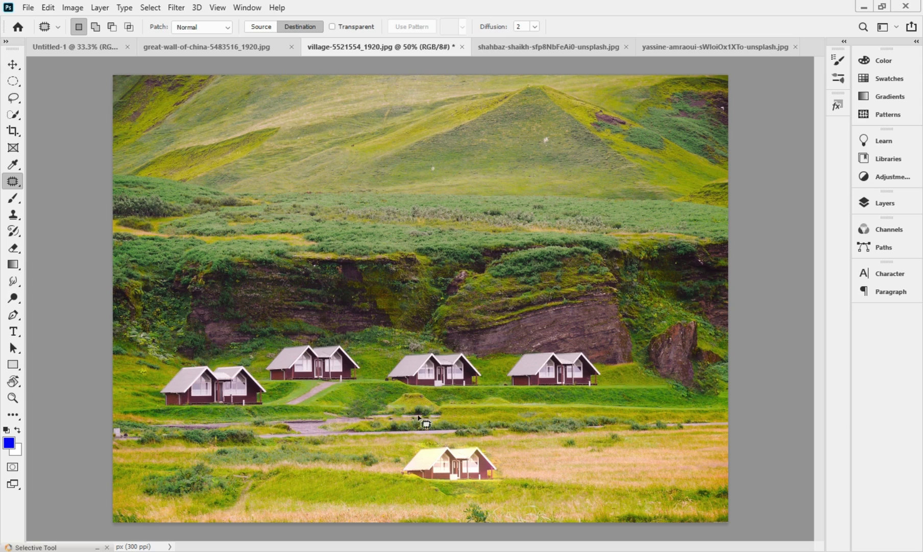